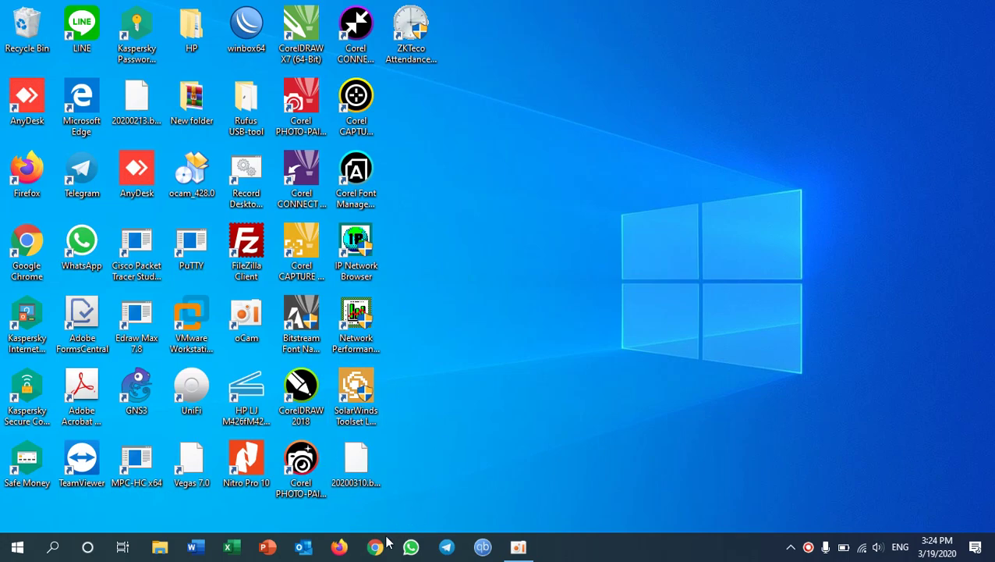
Open google.com in Firefox and dismiss the message notification
{"action": "left_click", "coordinate": [342, 546]}
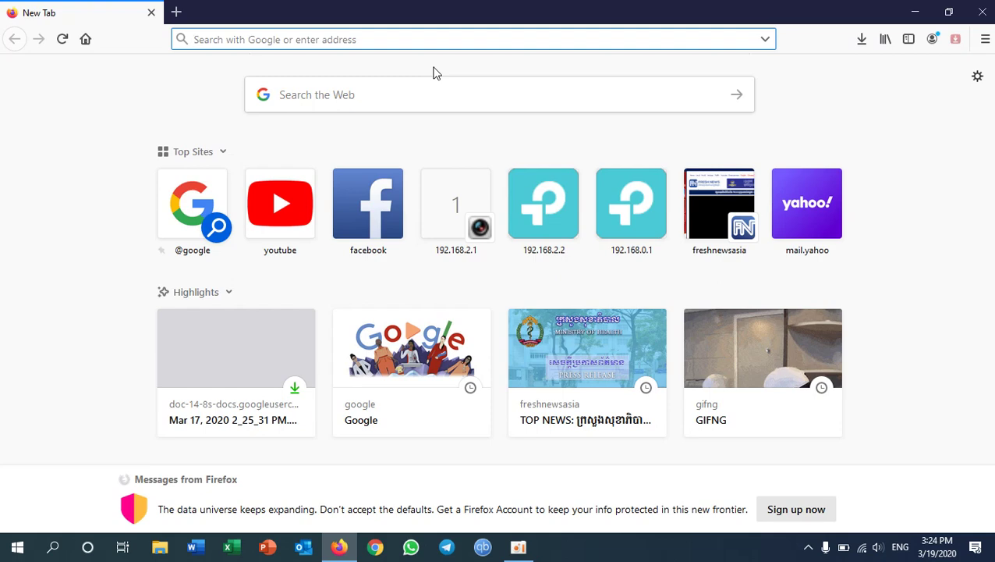
{"action": "type", "text": "google.com/"}
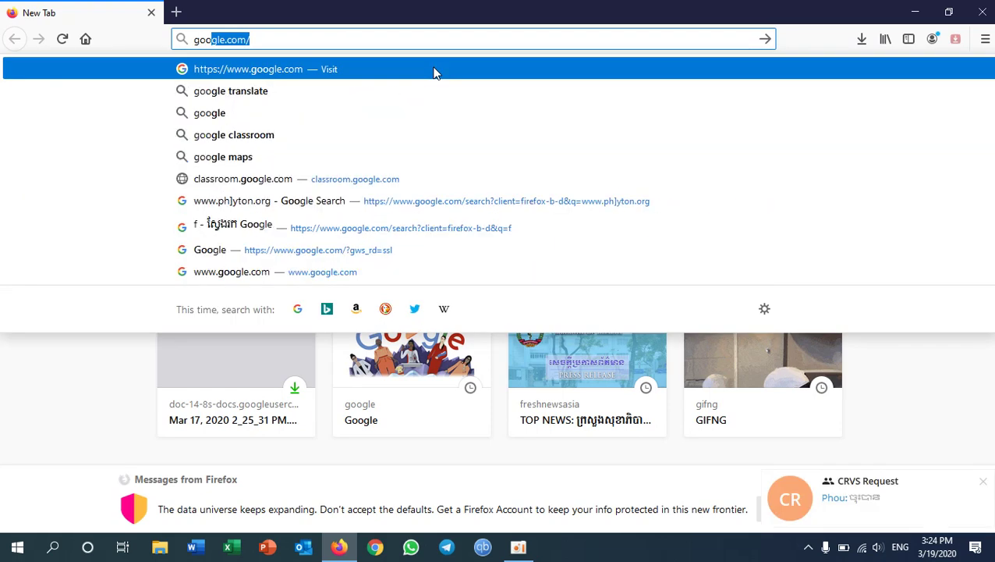
{"action": "key", "text": "Return"}
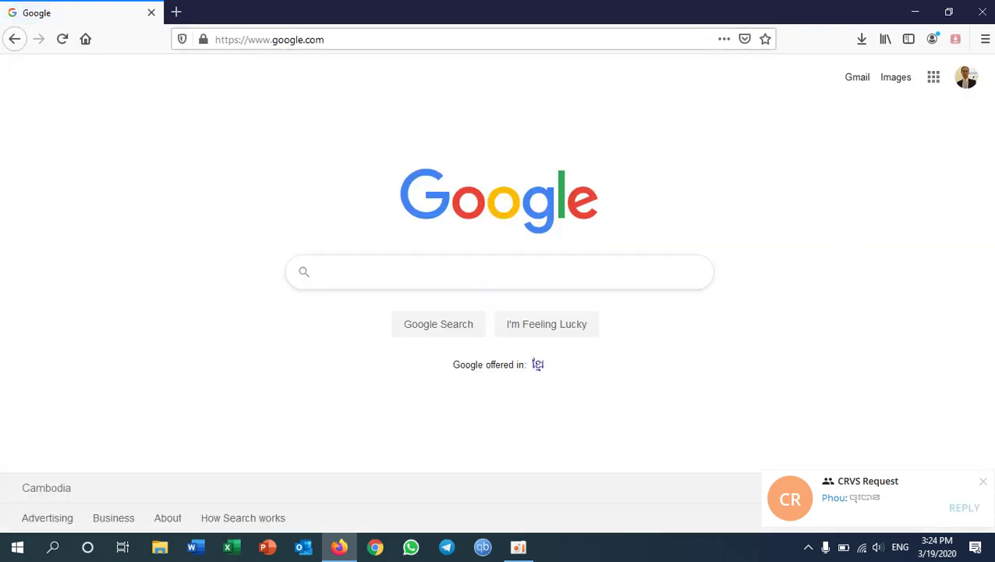
{"action": "left_click", "coordinate": [983, 481]}
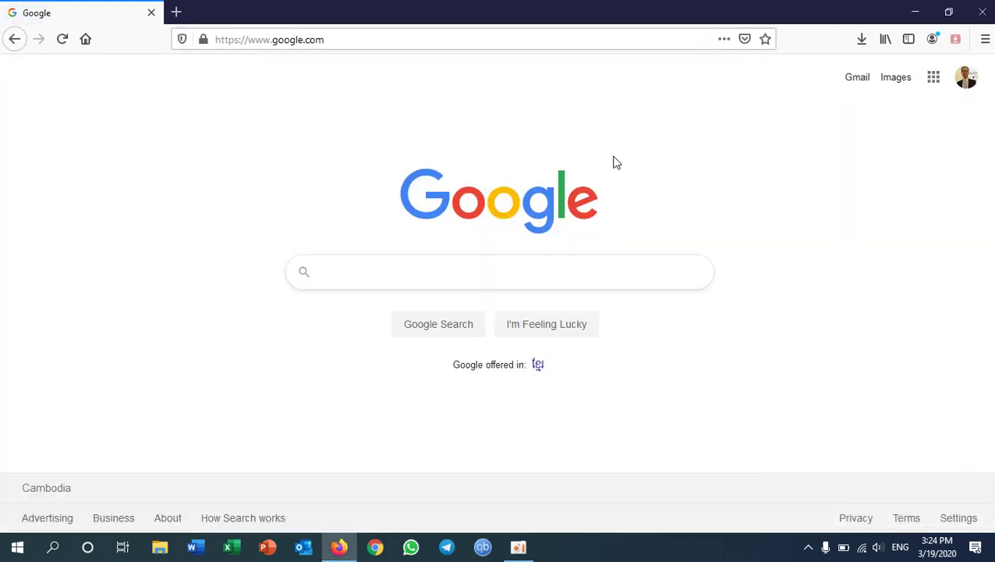
Reload the Google page and switch to the other signed-in account
{"action": "key", "text": "F5"}
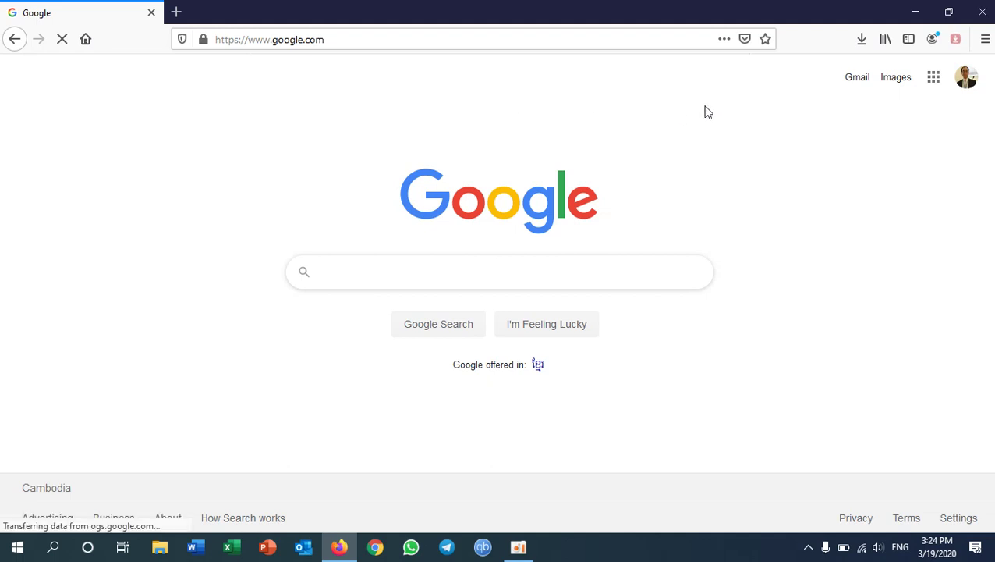
{"action": "left_click", "coordinate": [966, 80]}
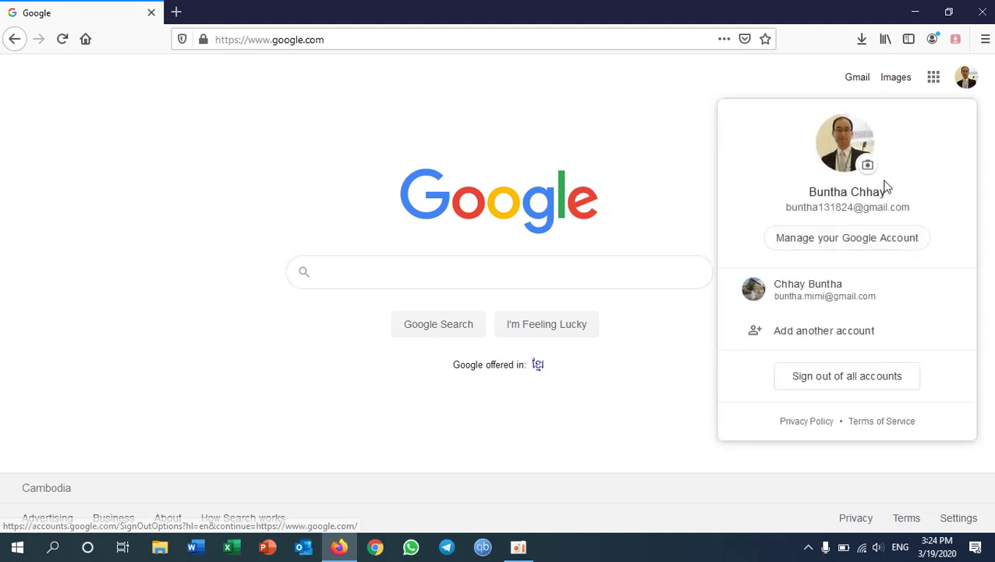
{"action": "left_click", "coordinate": [822, 296]}
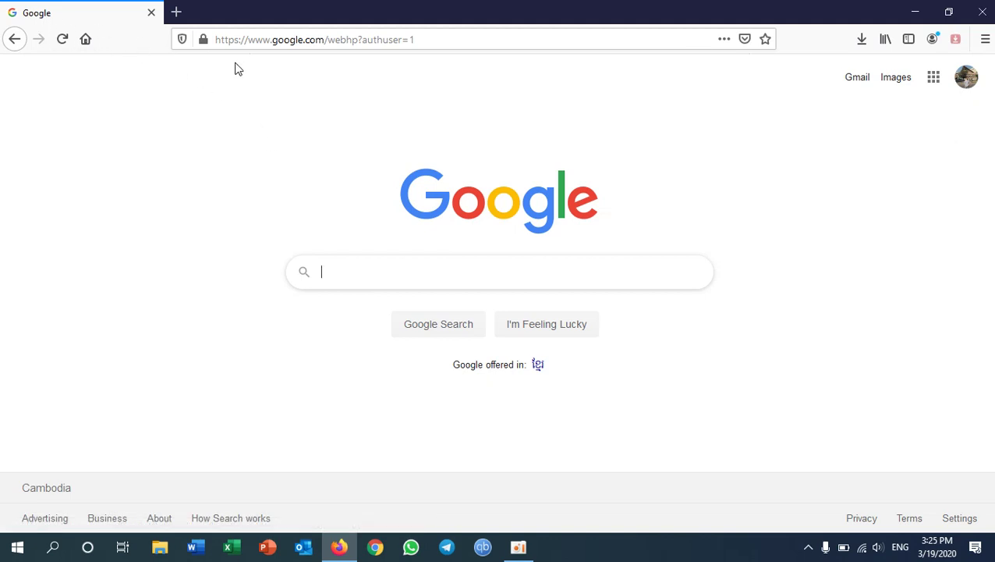
Open Google Classroom from the Google apps and continue with the current account
{"action": "left_click", "coordinate": [935, 80]}
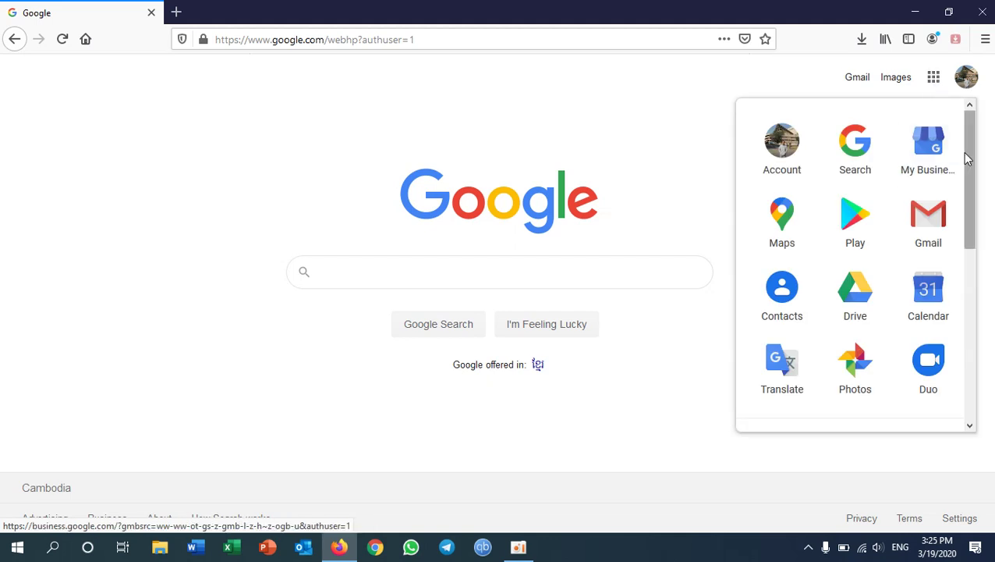
{"action": "scroll", "coordinate": [971, 168], "scroll_direction": "down", "scroll_amount": 1}
{"action": "left_click_drag", "start_coordinate": [970, 168], "coordinate": [951, 311]}
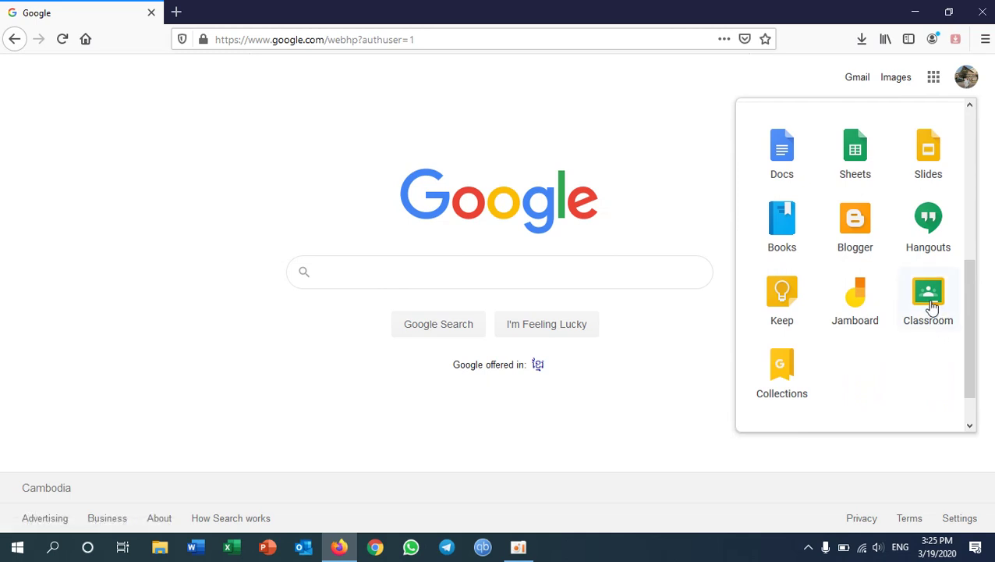
{"action": "left_click", "coordinate": [933, 304]}
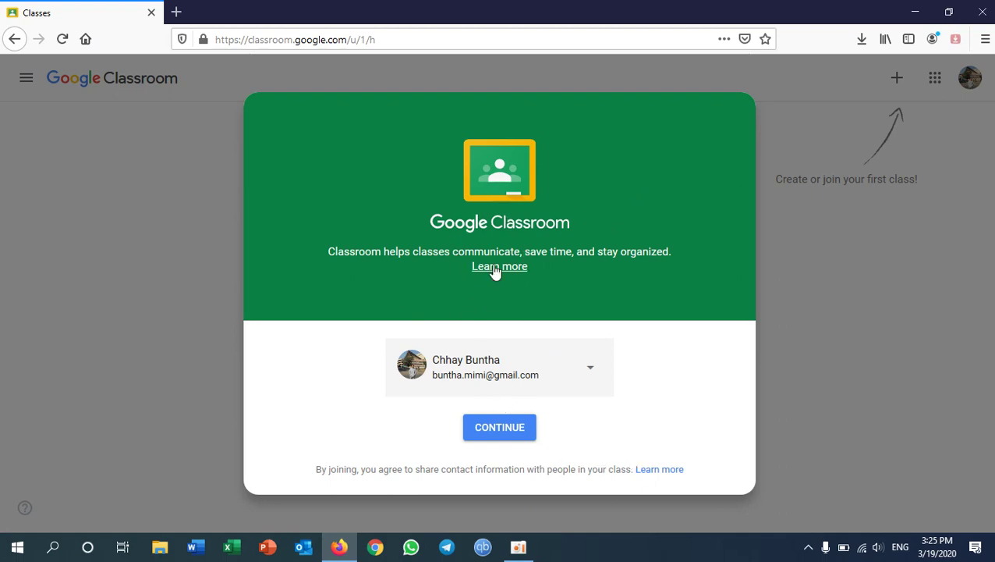
{"action": "left_click", "coordinate": [501, 439]}
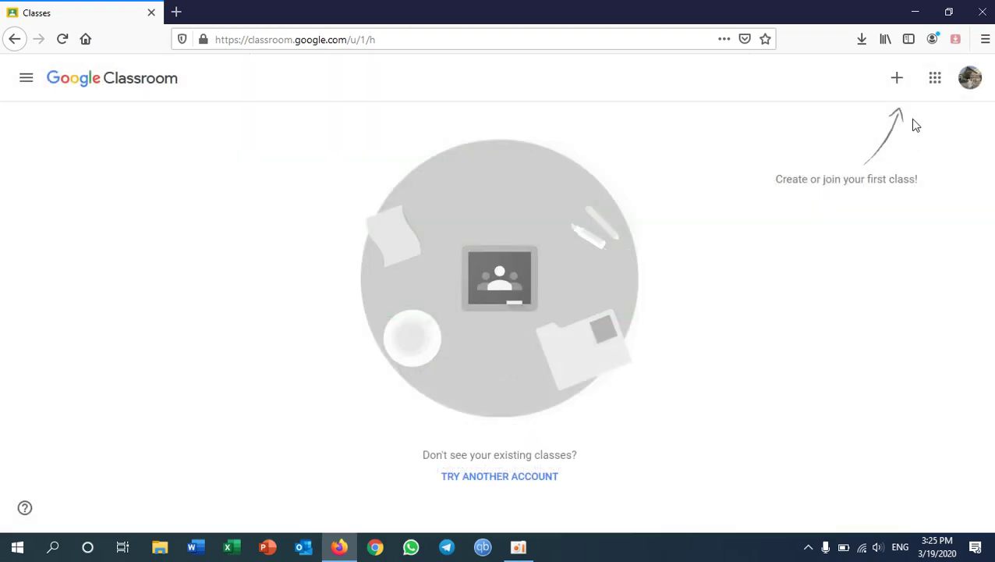
Start creating a class and accept the notice about not using Classroom at a school with students
{"action": "left_click", "coordinate": [898, 81]}
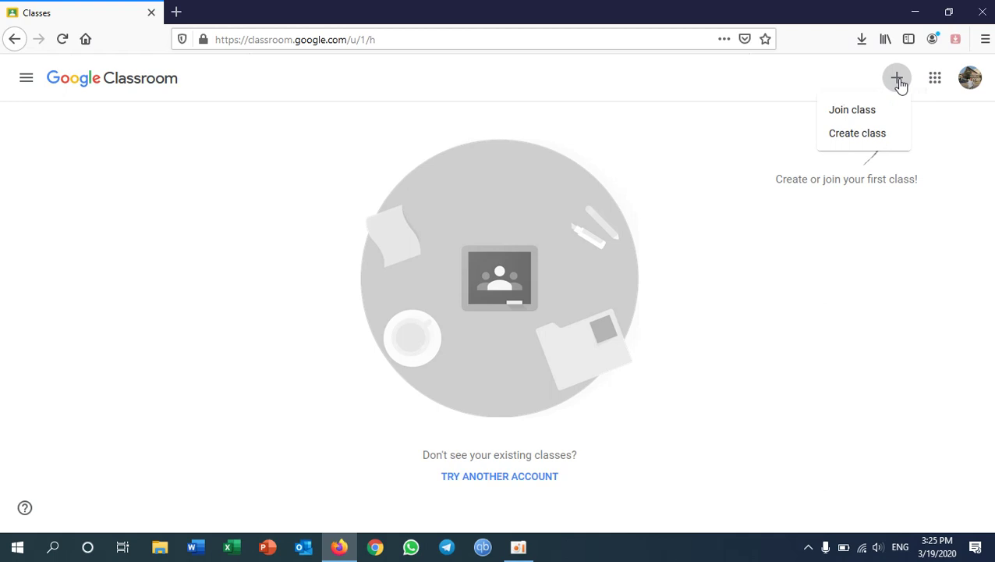
{"action": "left_click", "coordinate": [875, 145]}
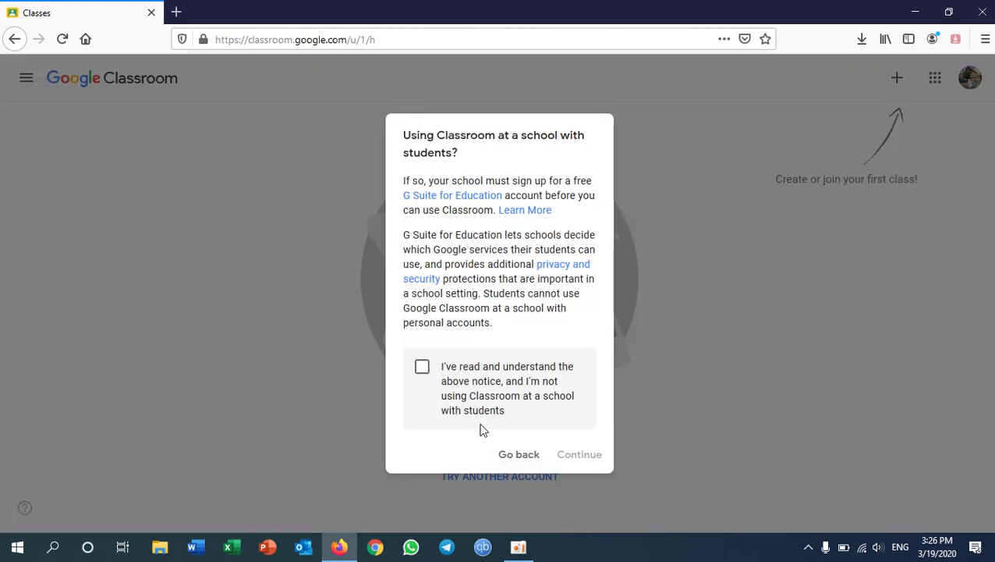
{"action": "left_click", "coordinate": [422, 369]}
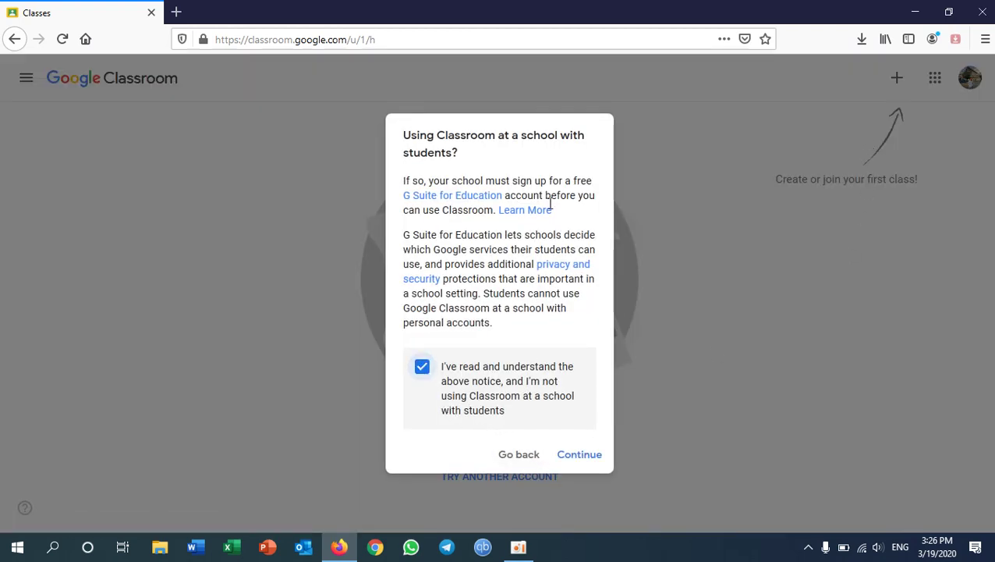
{"action": "left_click", "coordinate": [593, 462]}
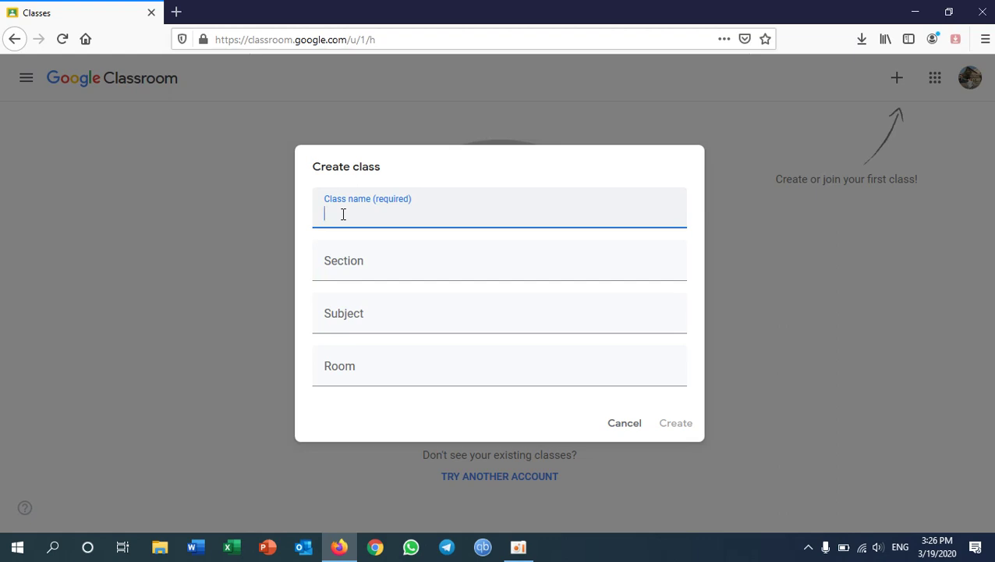
Enter Windows Server as the class name, Morning as the section and Windows Server as the subject
{"action": "type", "text": "Windows Server"}
{"action": "left_click", "coordinate": [381, 273]}
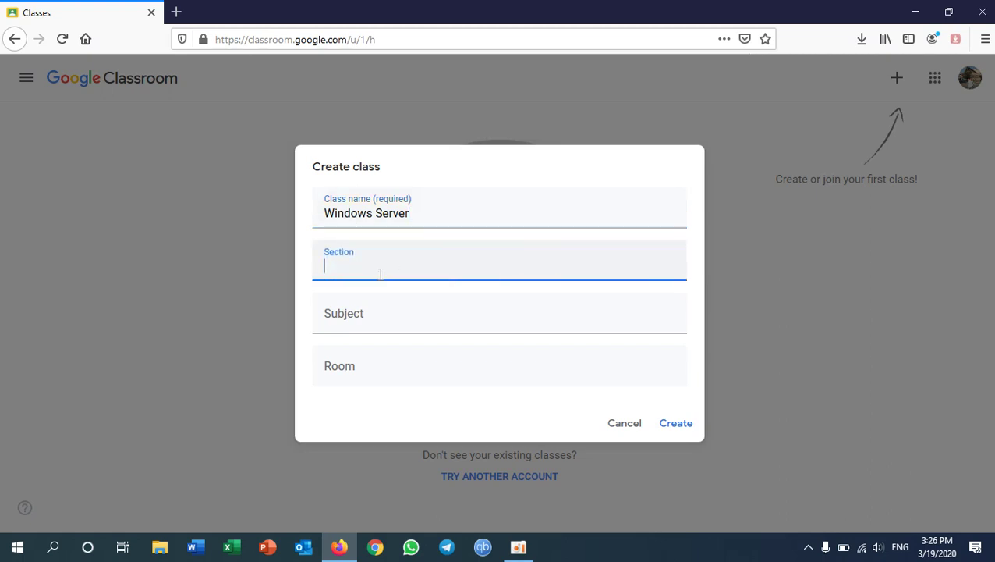
{"action": "type", "text": "Morning"}
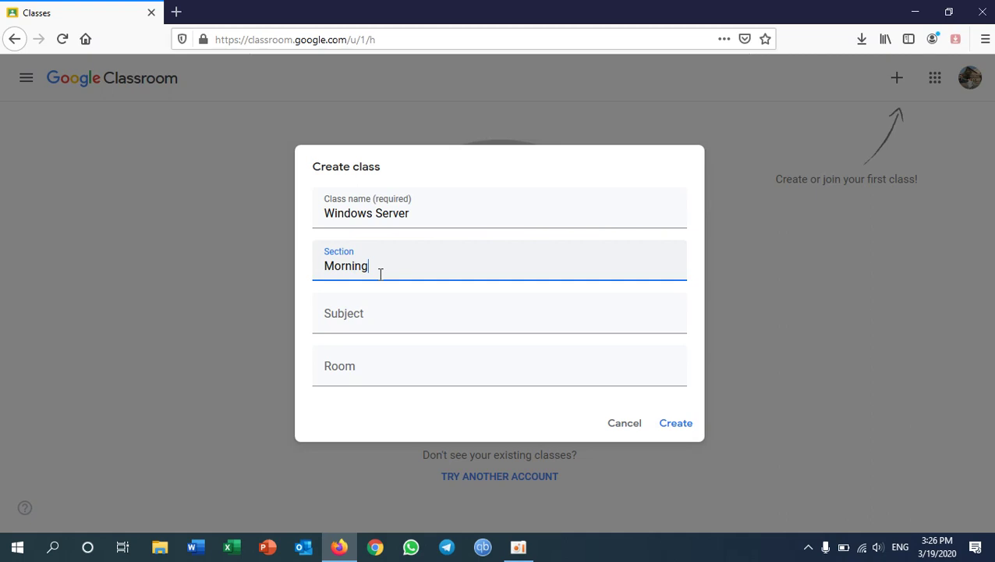
{"action": "left_click", "coordinate": [365, 317]}
{"action": "type", "text": "C"}
{"action": "key", "text": "BackSpace"}
{"action": "type", "text": "Window"}
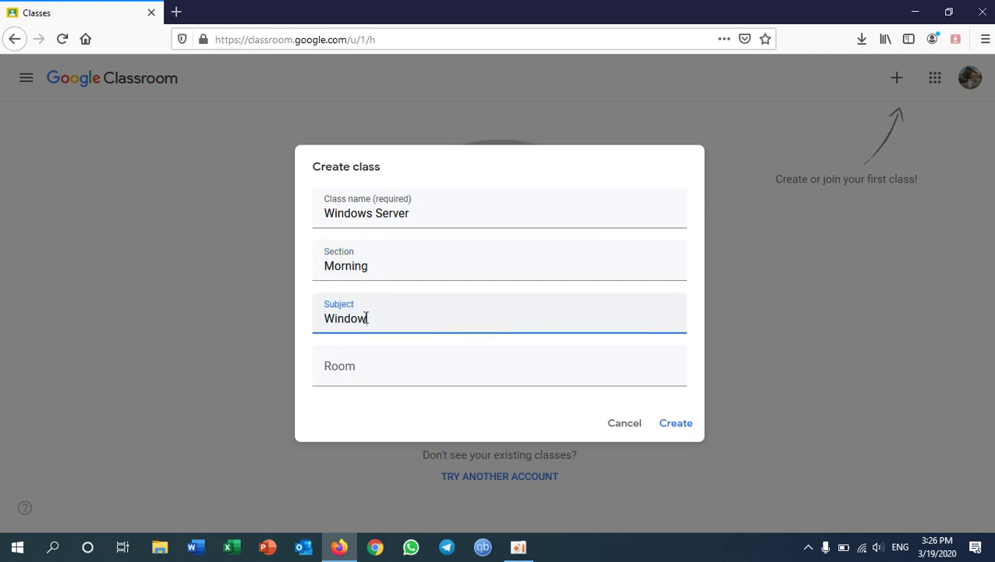
{"action": "type", "text": "s Server"}
Set the room to M608 and create the class
{"action": "left_click", "coordinate": [383, 214]}
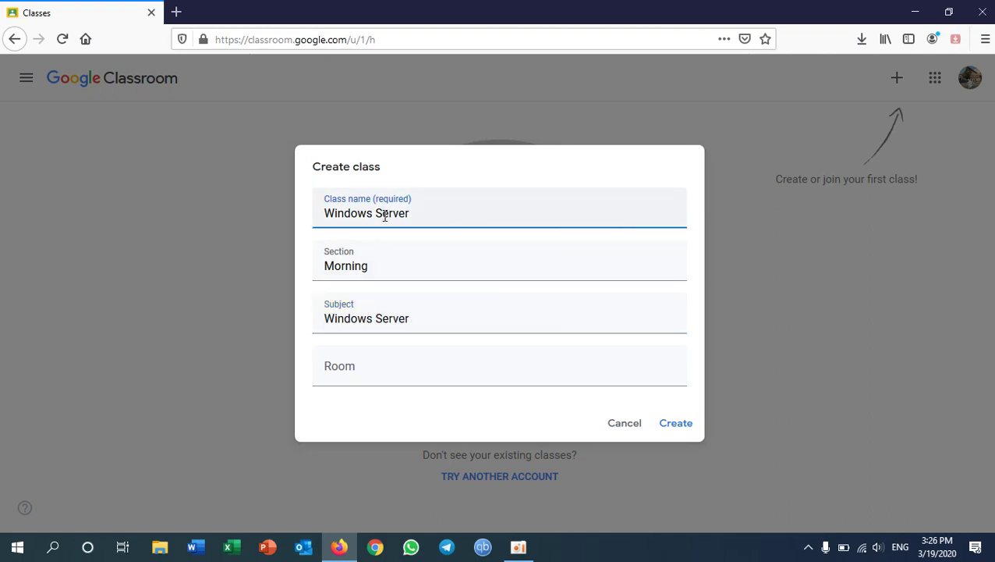
{"action": "left_click", "coordinate": [356, 383]}
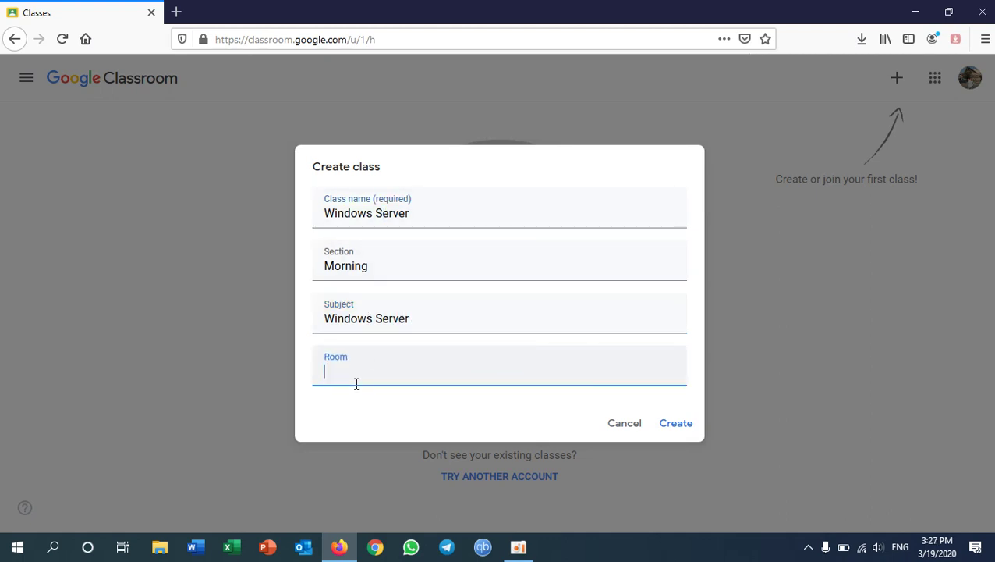
{"action": "type", "text": "608"}
{"action": "left_click", "coordinate": [325, 370]}
{"action": "type", "text": "M"}
{"action": "left_click", "coordinate": [685, 422]}
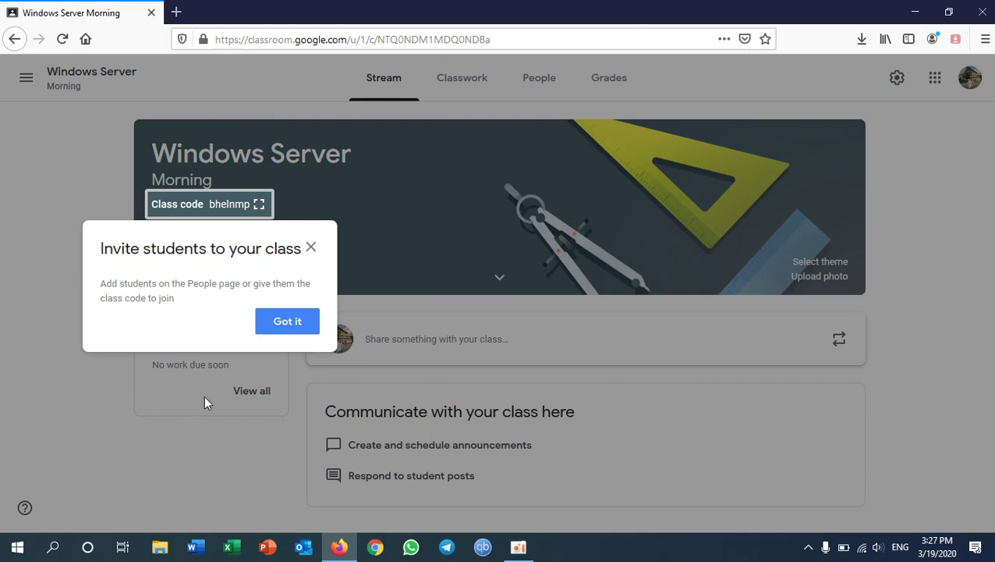
Dismiss the student invitation tip and view the form for inviting students on the People page
{"action": "left_click", "coordinate": [287, 323]}
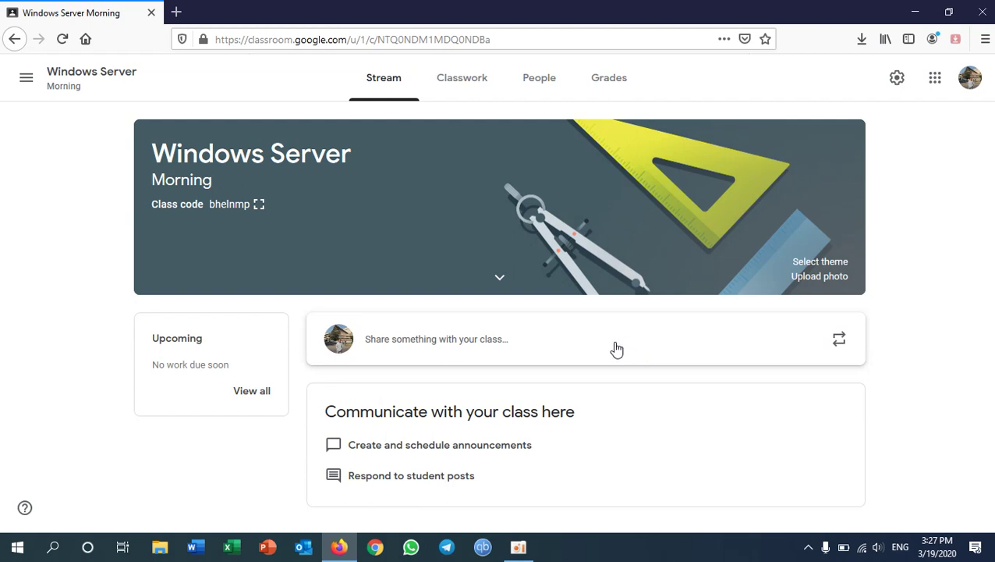
{"action": "left_click", "coordinate": [557, 81]}
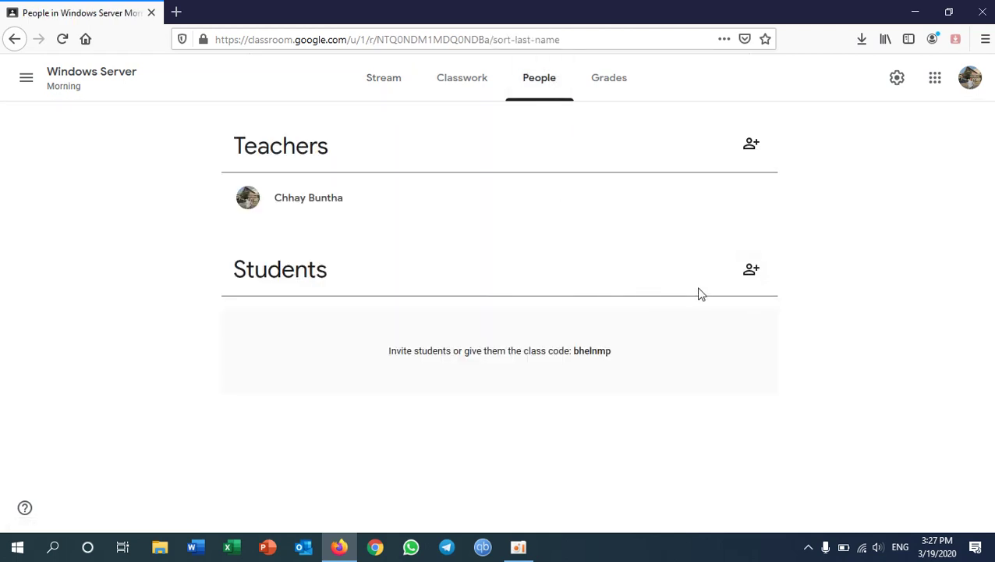
{"action": "left_click", "coordinate": [752, 270]}
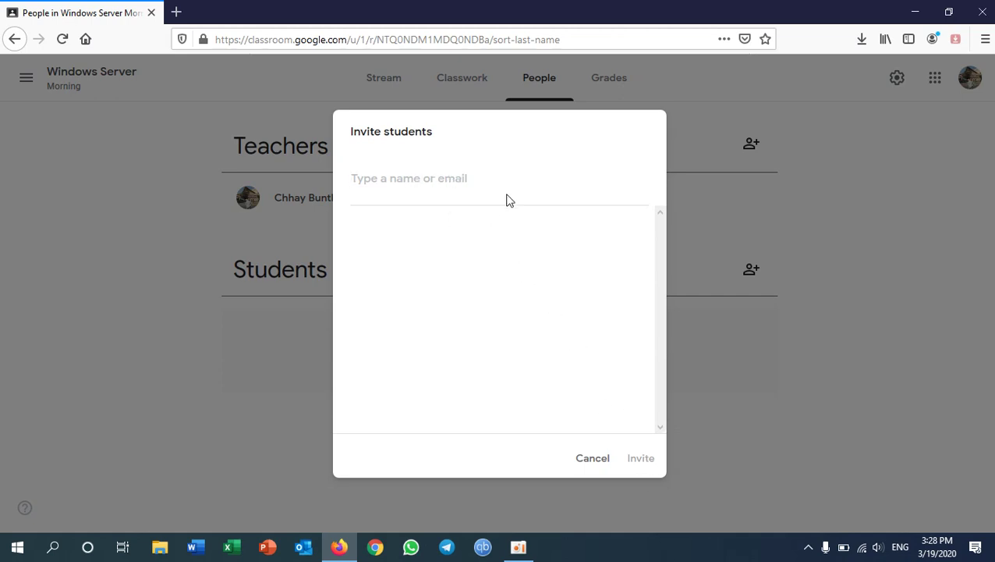
{"action": "left_click", "coordinate": [591, 458]}
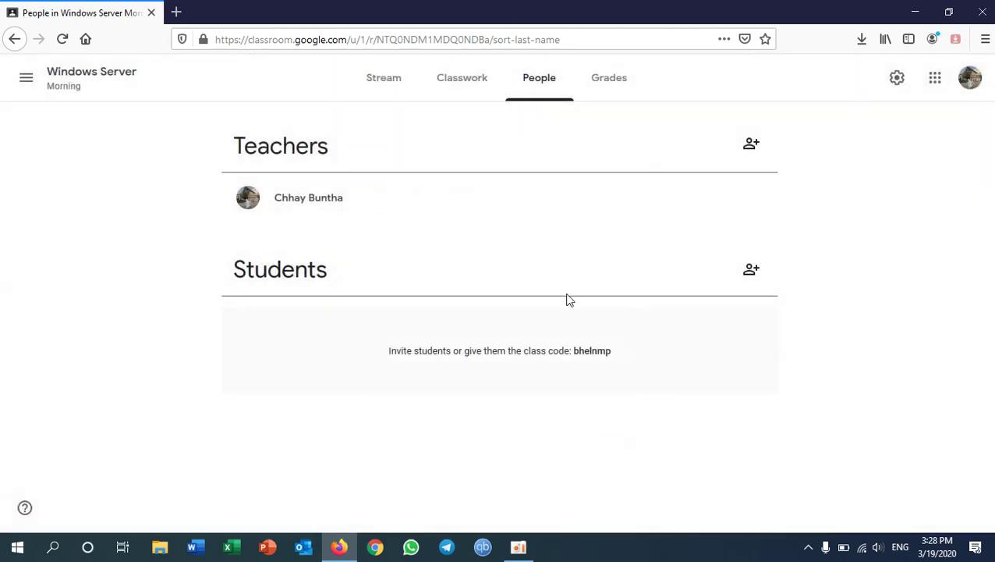
Return to the class stream, display the class code enlarged and select its text, and close the enlarged view
{"action": "left_click", "coordinate": [391, 83]}
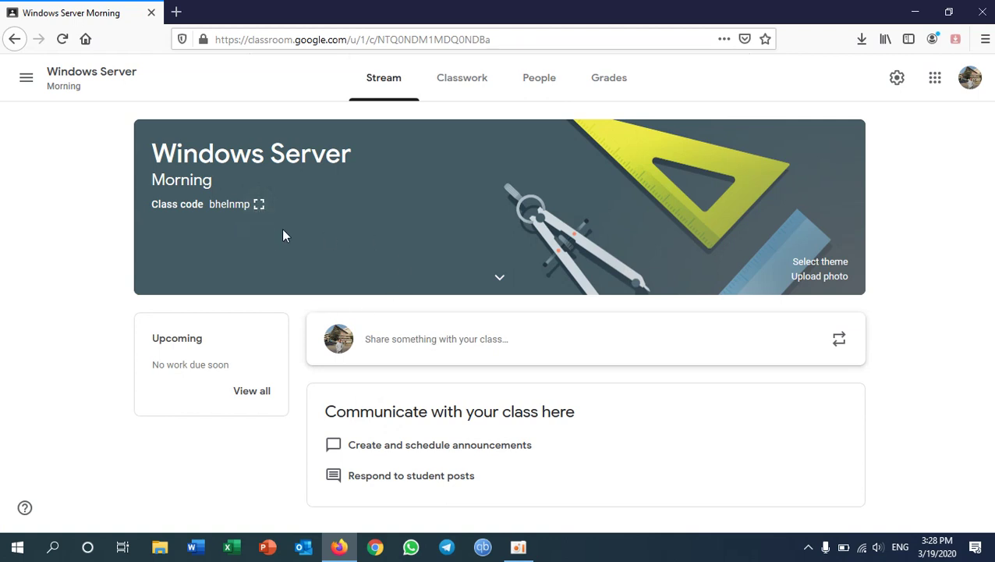
{"action": "left_click", "coordinate": [261, 206]}
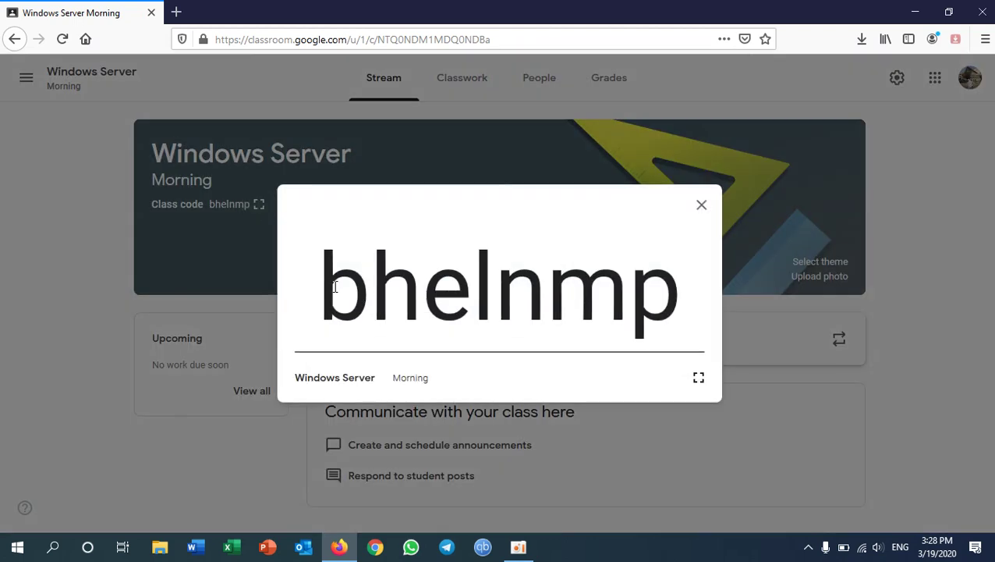
{"action": "left_click_drag", "start_coordinate": [327, 283], "coordinate": [659, 292]}
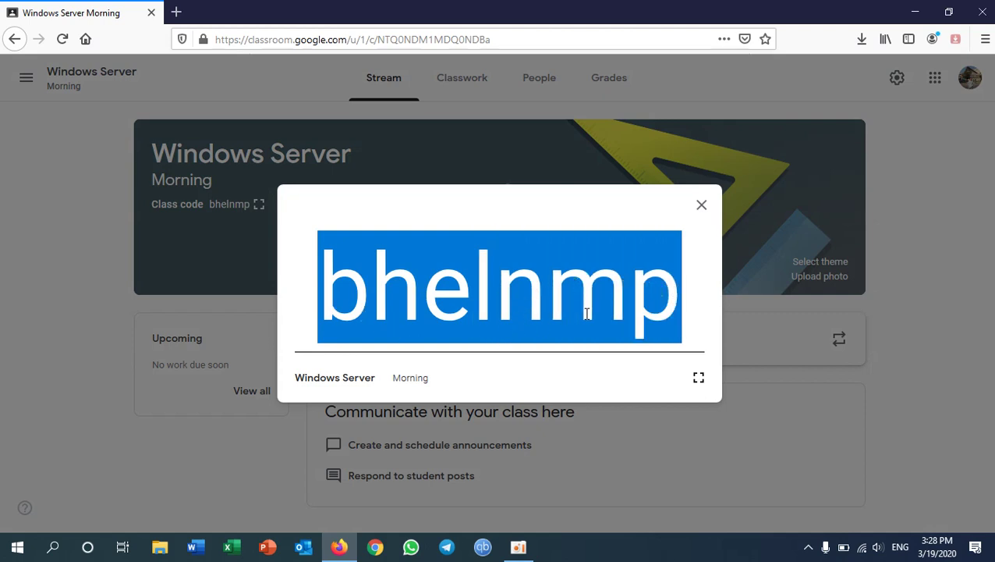
{"action": "left_click", "coordinate": [702, 207]}
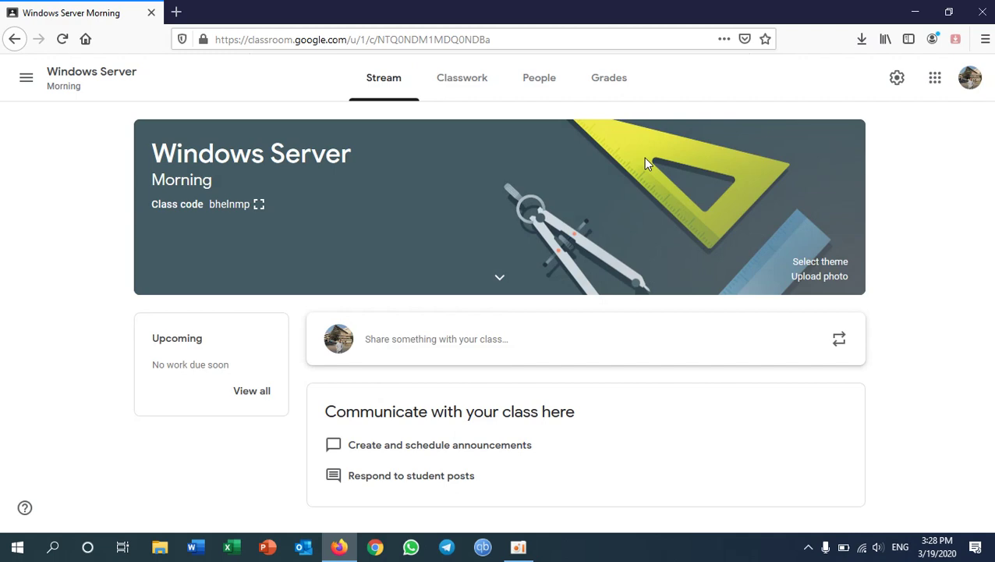
Open the Google home page in a new browser tab
{"action": "left_click", "coordinate": [177, 12]}
{"action": "type", "text": "g"}
{"action": "key", "text": "Return"}
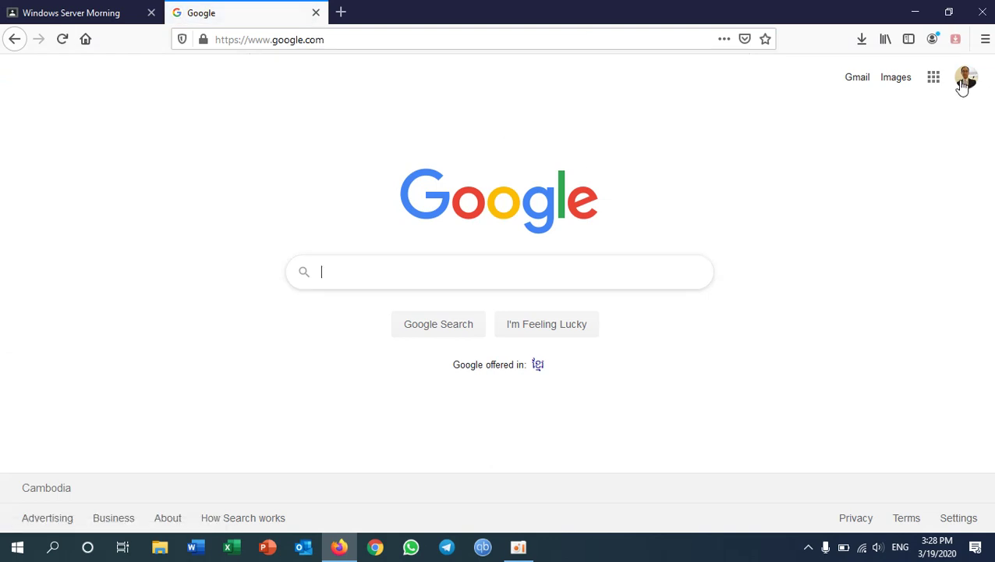
{"action": "left_click", "coordinate": [935, 78]}
{"action": "scroll", "coordinate": [964, 141], "scroll_direction": "down", "scroll_amount": 2}
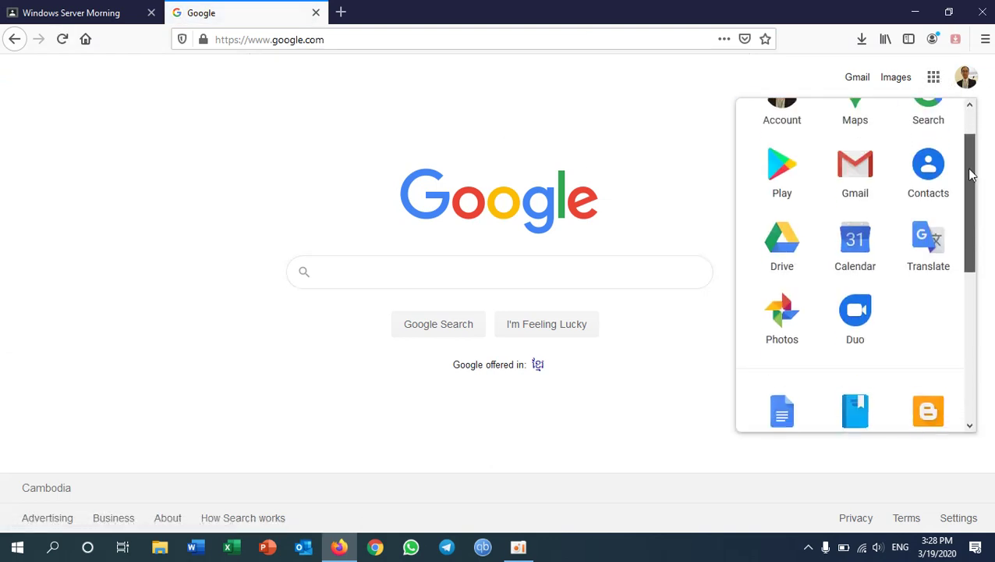
{"action": "scroll", "coordinate": [958, 128], "scroll_direction": "up", "scroll_amount": 2}
Go to classroom.google.com in the new tab under the default account
{"action": "left_click", "coordinate": [373, 42]}
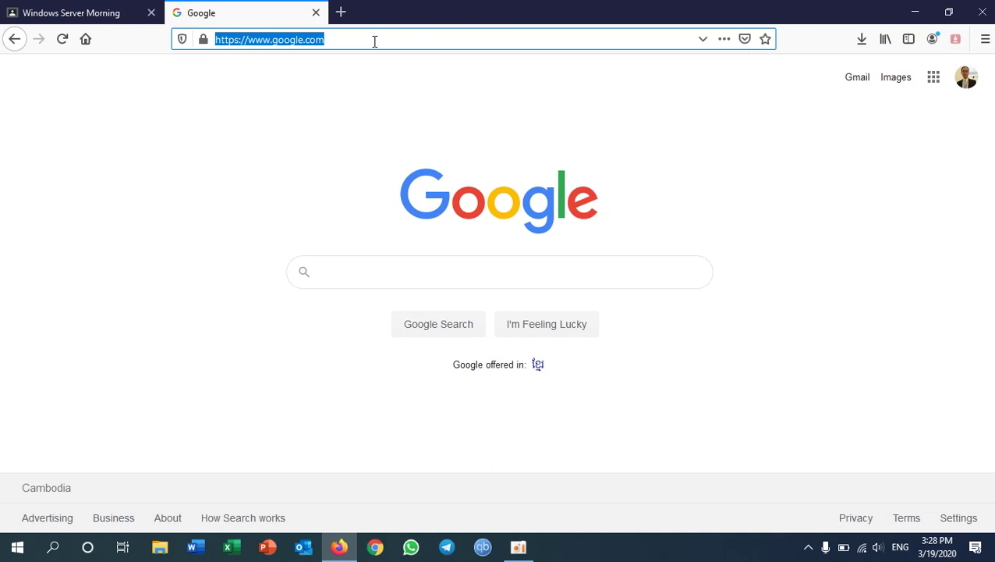
{"action": "type", "text": "classroom"}
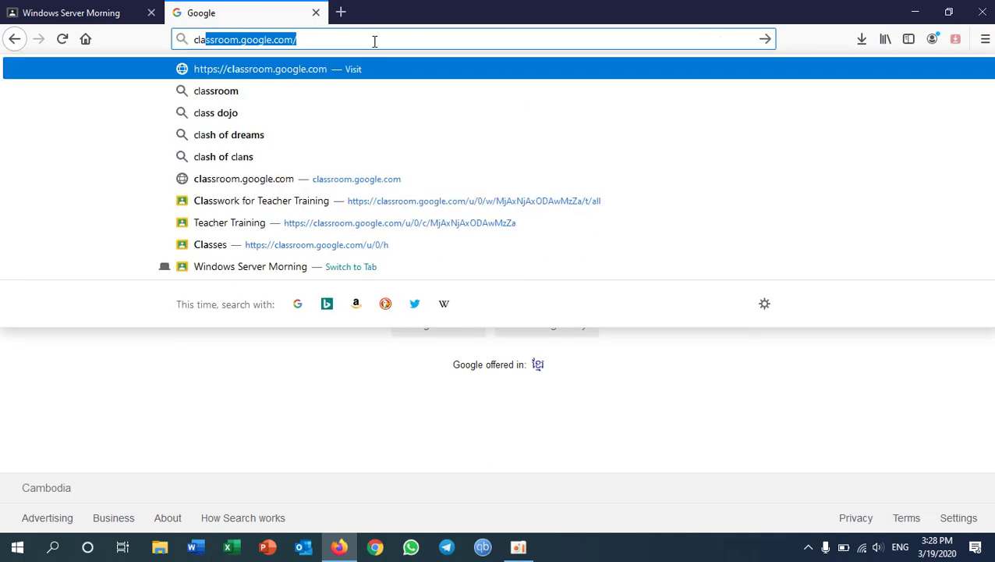
{"action": "key", "text": "Return"}
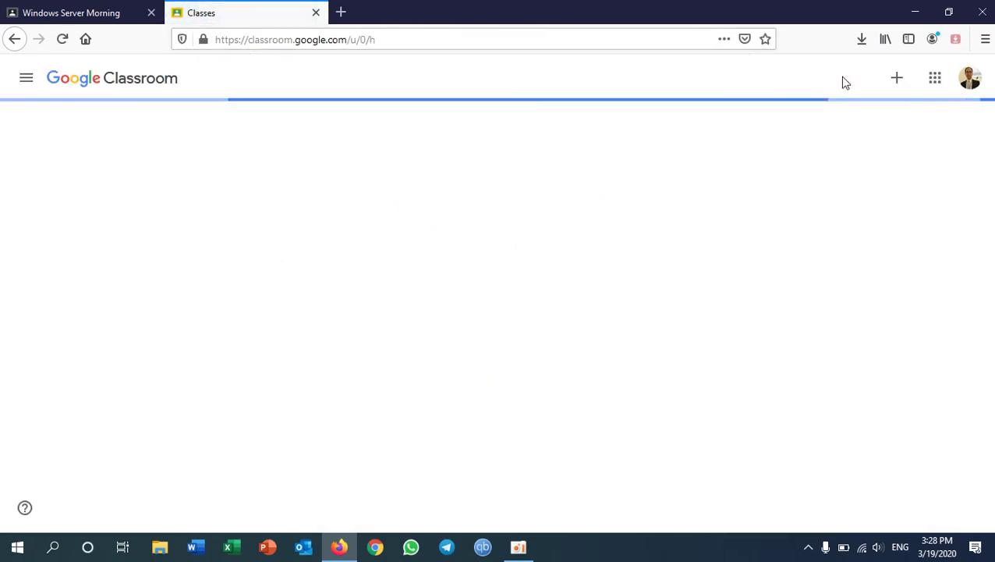
Open the form for joining a class by code and check the Windows Server class code in its own tab
{"action": "left_click", "coordinate": [898, 81]}
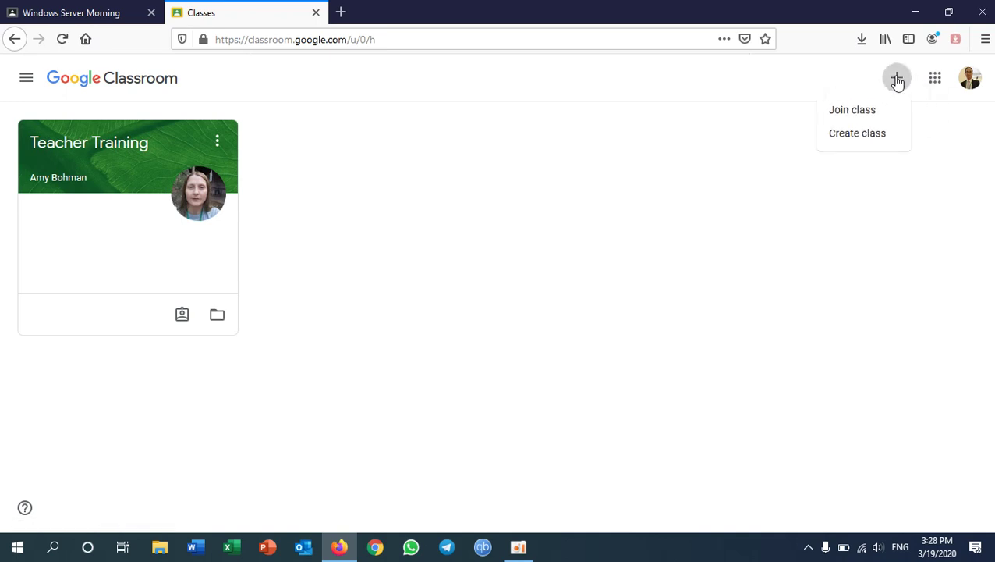
{"action": "left_click", "coordinate": [847, 112]}
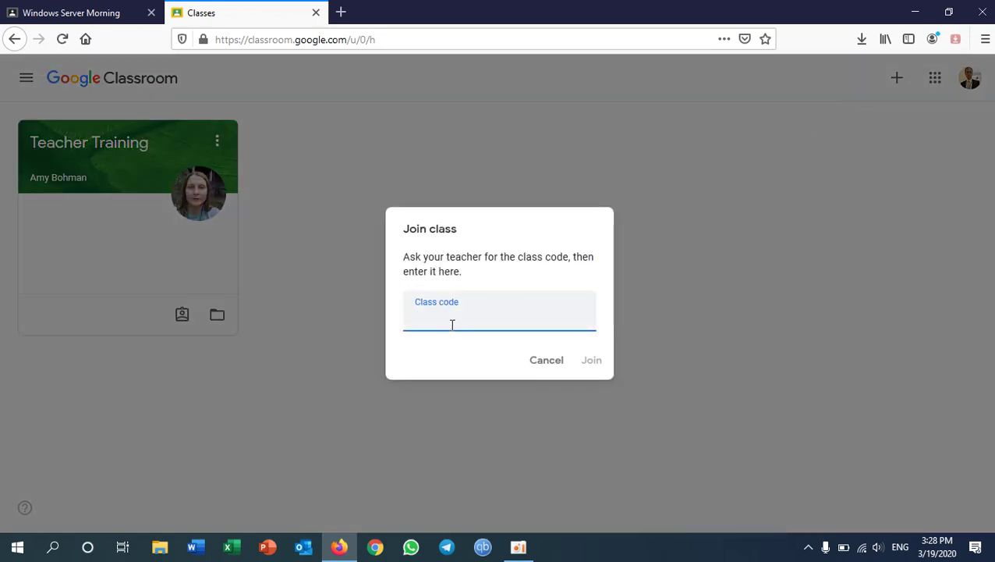
{"action": "left_click", "coordinate": [107, 14]}
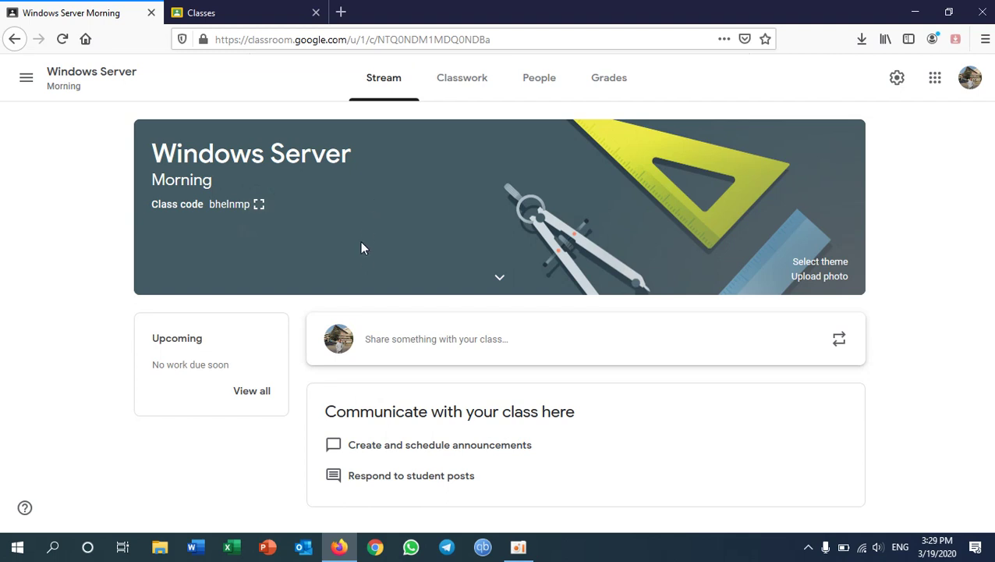
{"action": "left_click", "coordinate": [236, 14]}
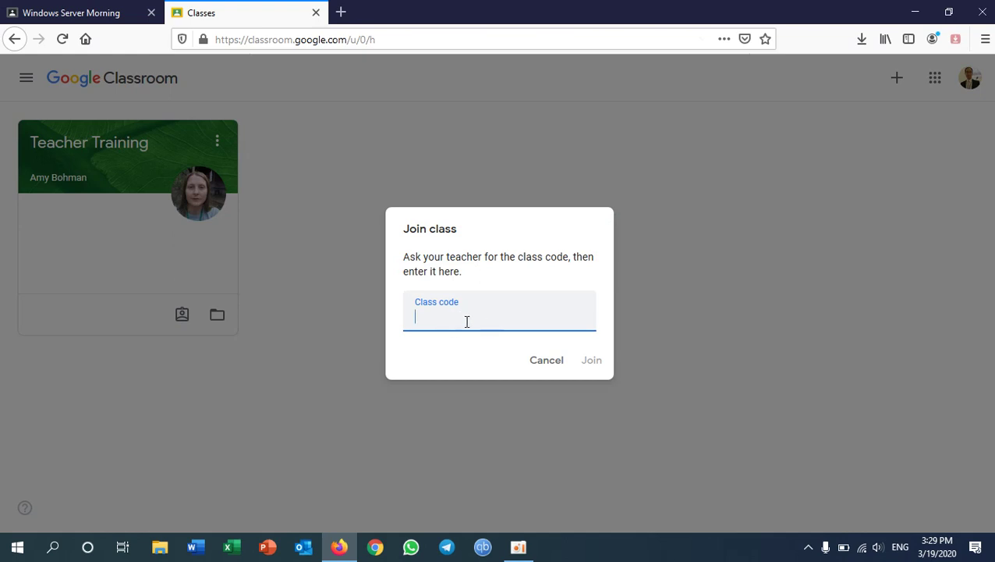
Return to the Windows Server class and look over its People, Stream and Classwork pages
{"action": "left_click", "coordinate": [102, 12]}
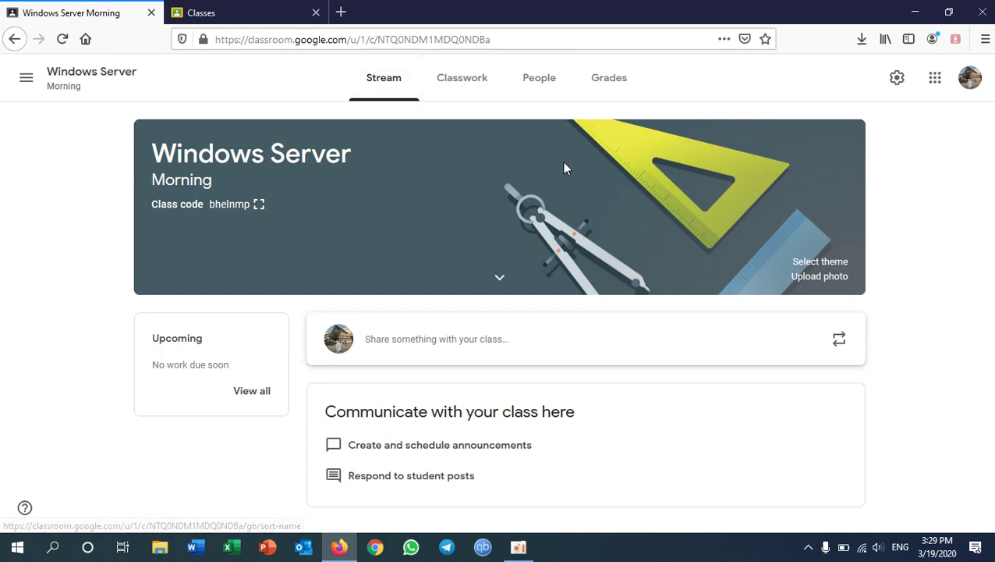
{"action": "left_click", "coordinate": [541, 82]}
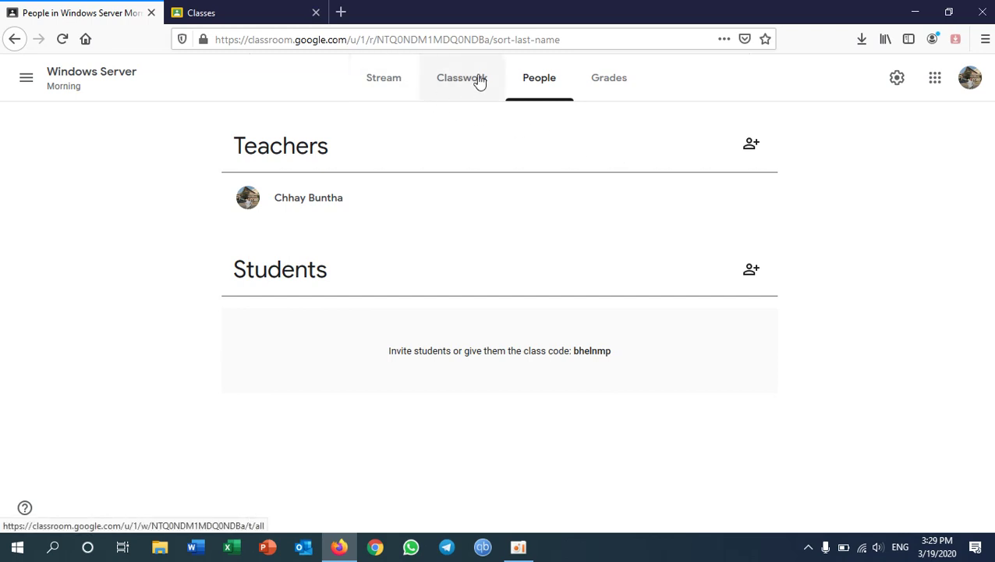
{"action": "left_click", "coordinate": [377, 84]}
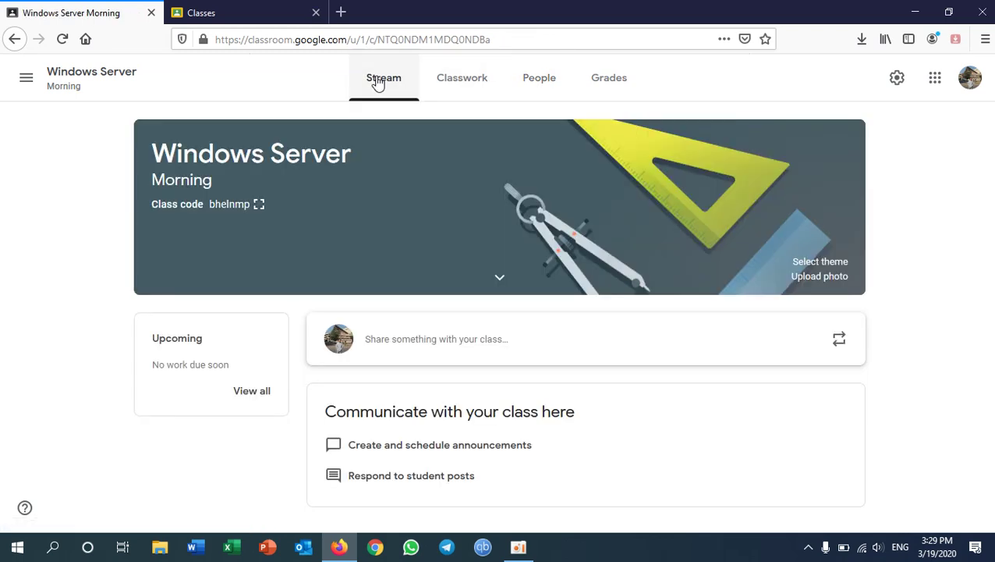
{"action": "left_click", "coordinate": [466, 92]}
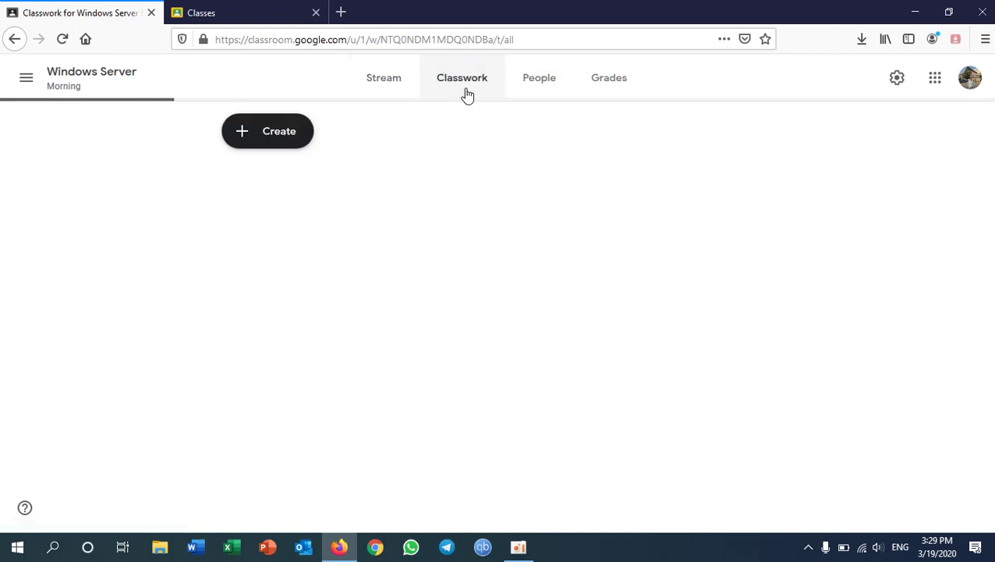
{"action": "left_click", "coordinate": [386, 96]}
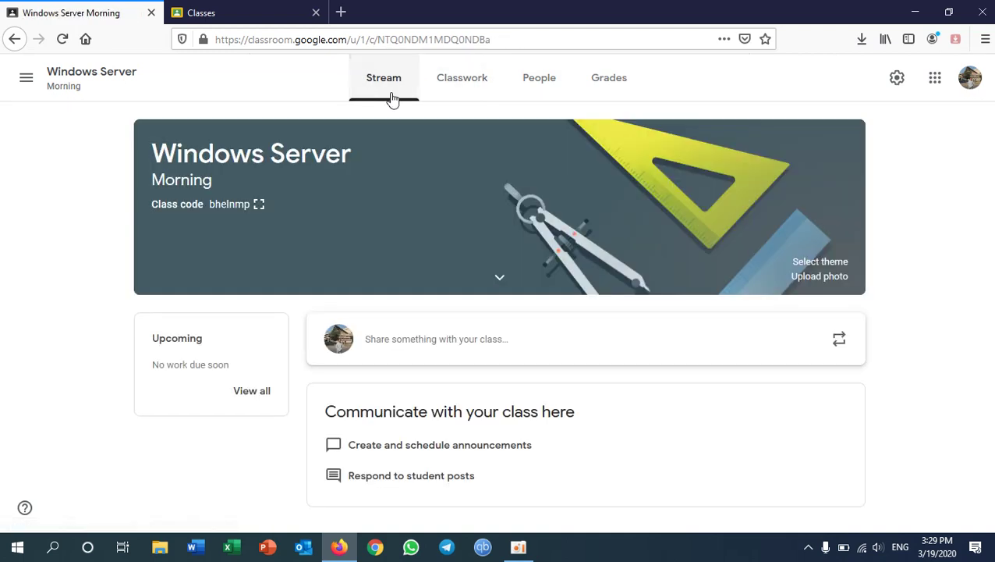
{"action": "left_click", "coordinate": [450, 92]}
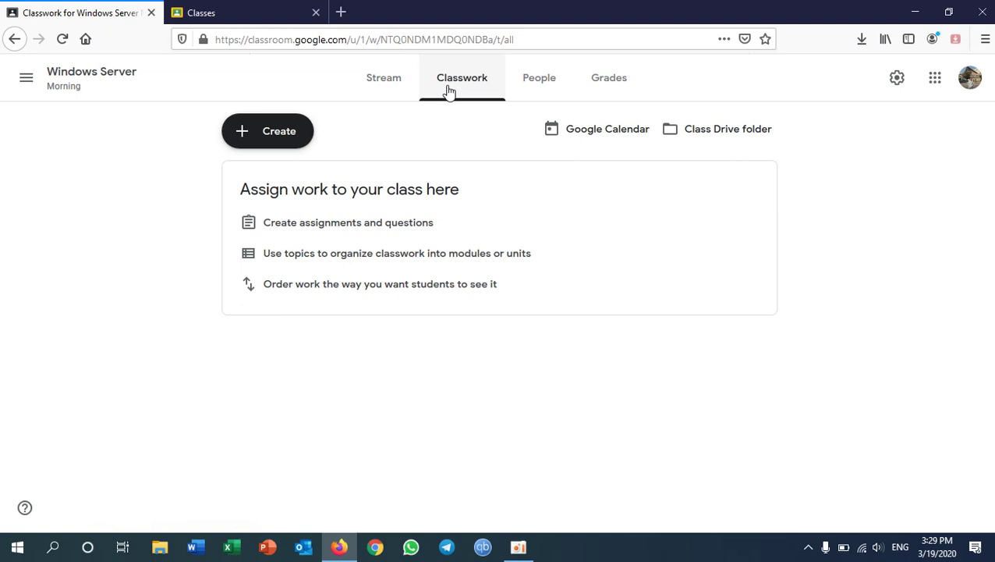
{"action": "left_click", "coordinate": [384, 82]}
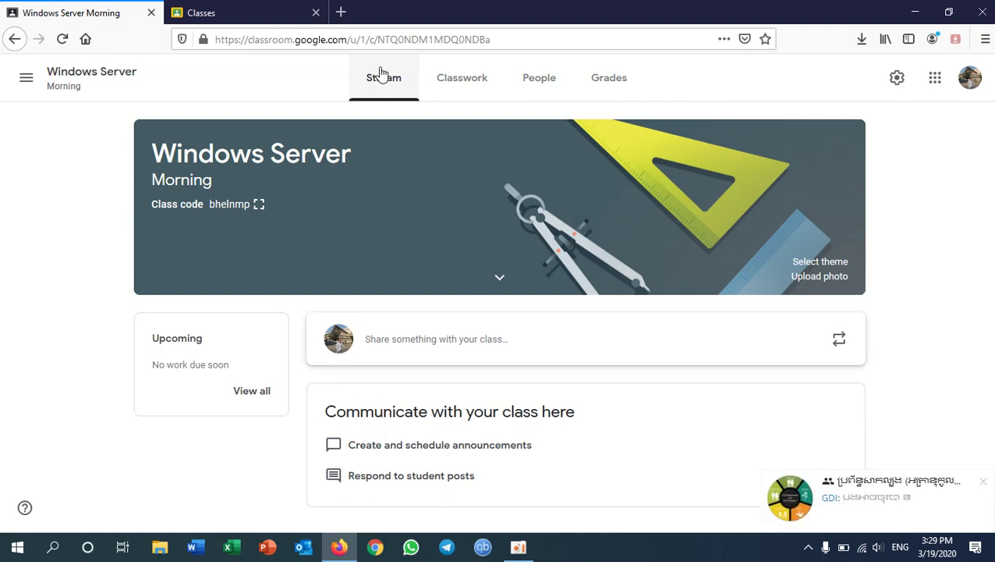
{"action": "left_click", "coordinate": [982, 482]}
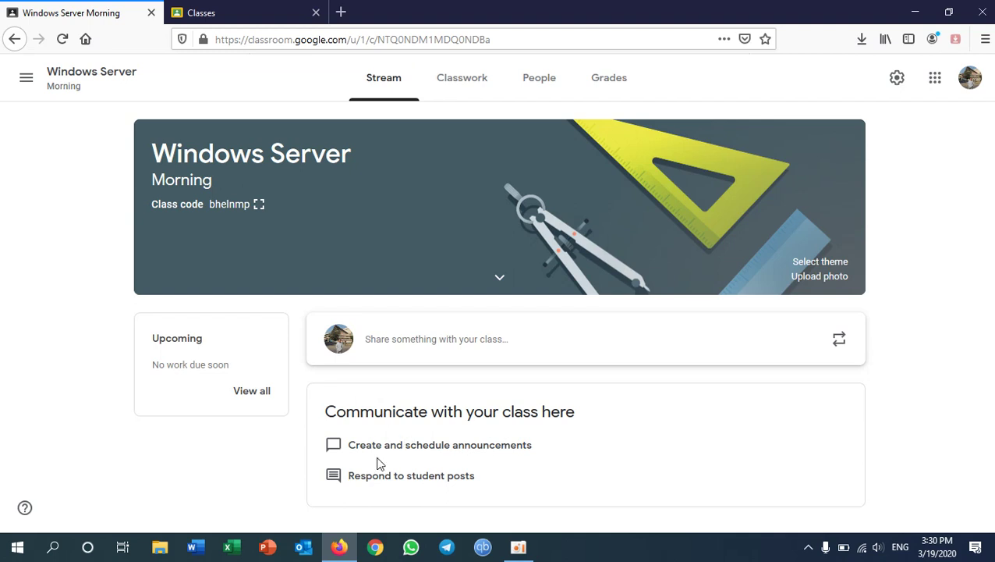
Start a new assignment in the Windows Server classwork and dismiss the posting tip
{"action": "left_click", "coordinate": [469, 91]}
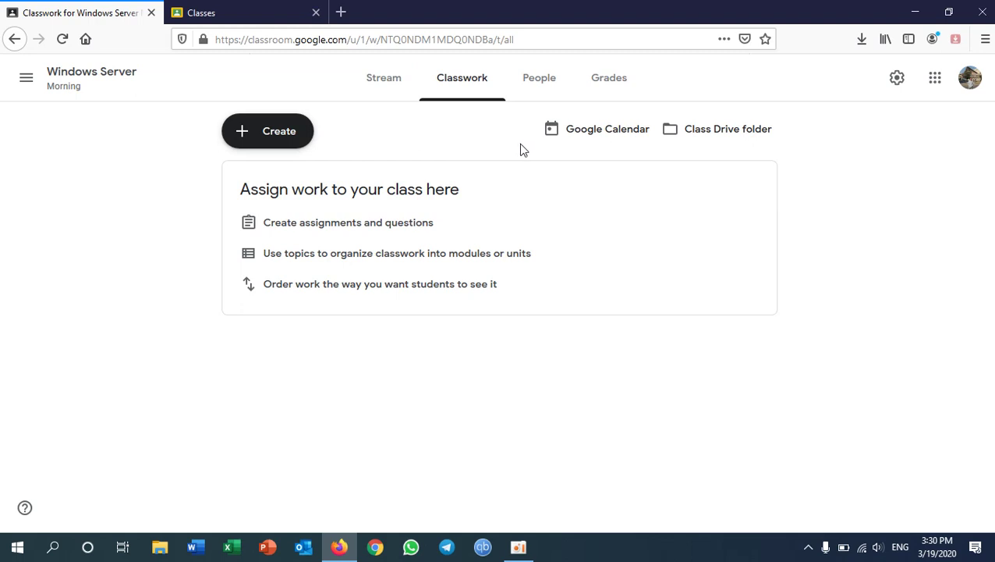
{"action": "left_click", "coordinate": [275, 140]}
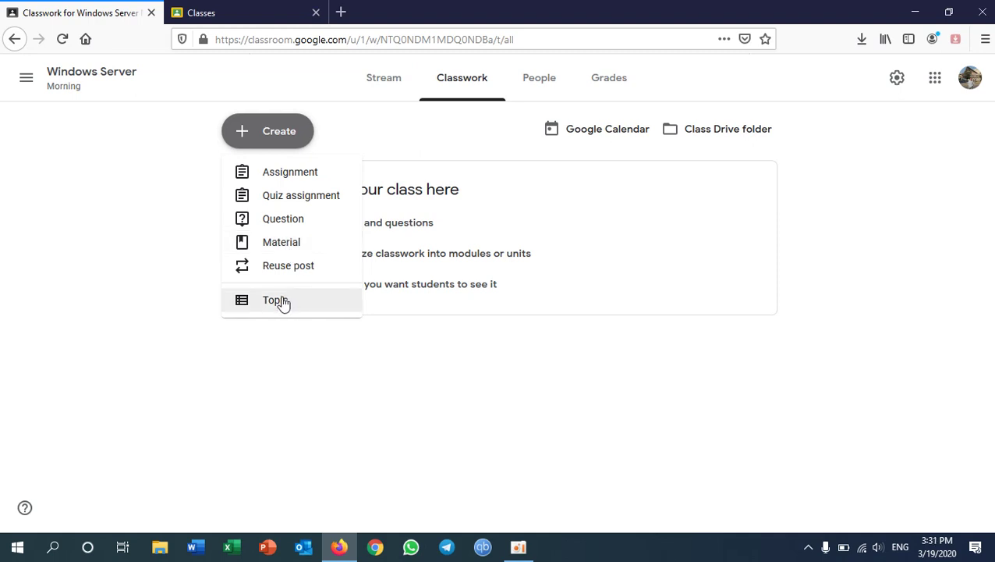
{"action": "left_click", "coordinate": [306, 176]}
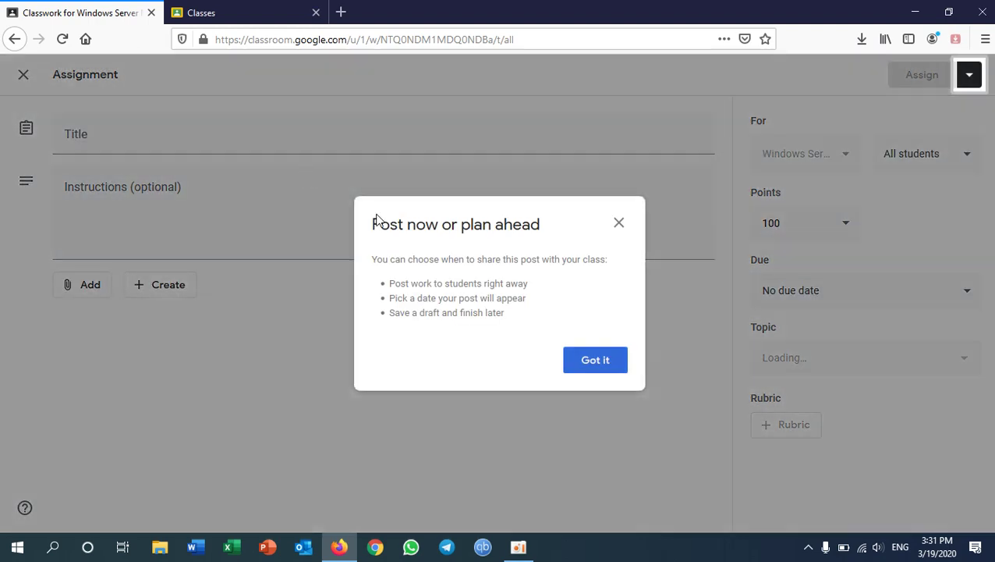
{"action": "left_click", "coordinate": [598, 362]}
Title the assignment Week1 and enter Introduction as its instructions
{"action": "left_click", "coordinate": [114, 136]}
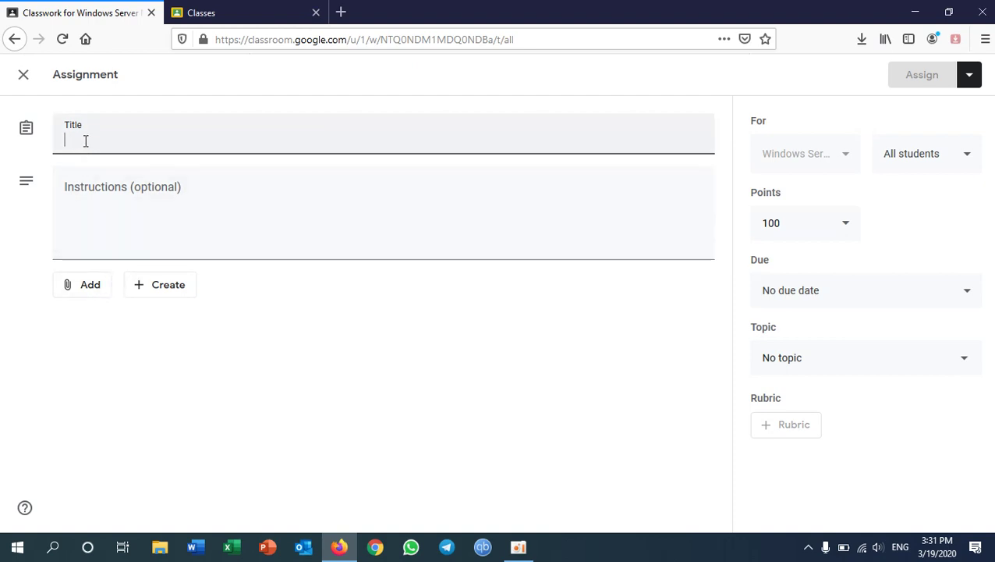
{"action": "type", "text": "We"}
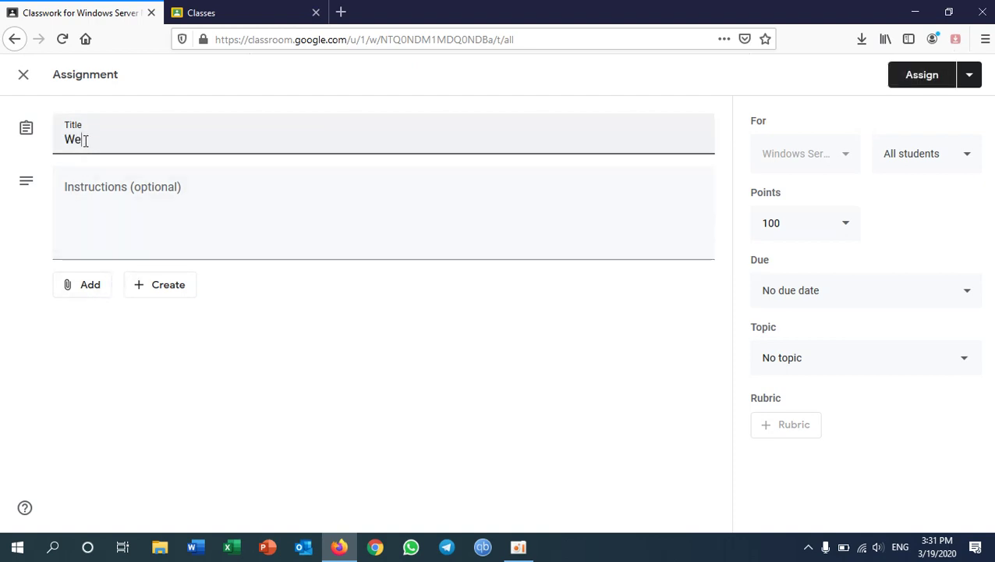
{"action": "type", "text": "ek1"}
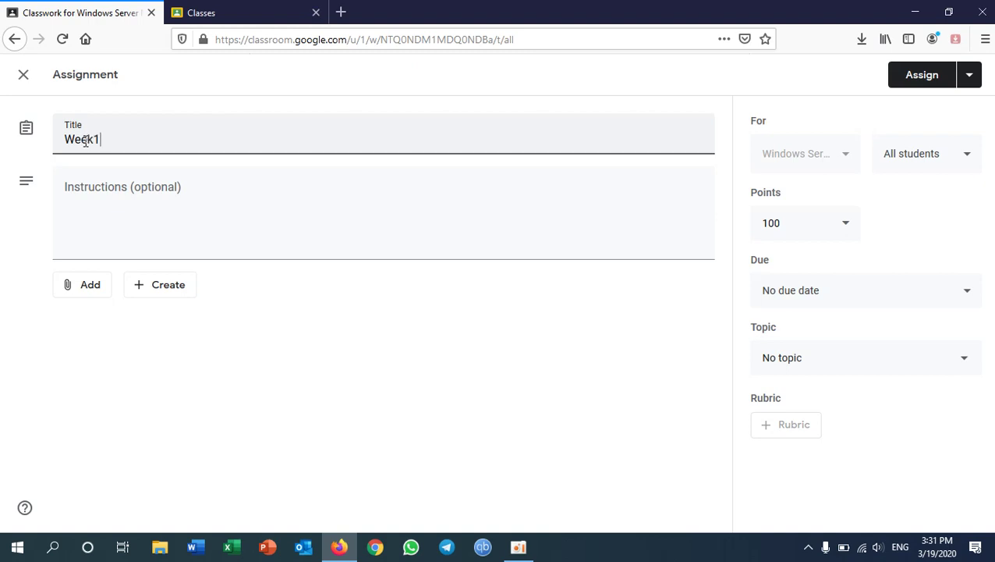
{"action": "left_click", "coordinate": [159, 184]}
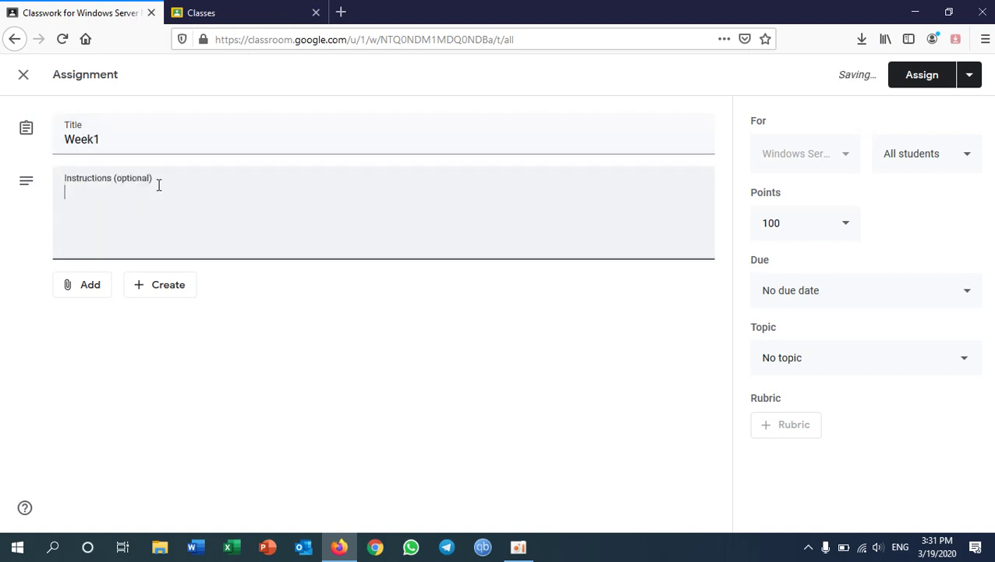
{"action": "type", "text": "I"}
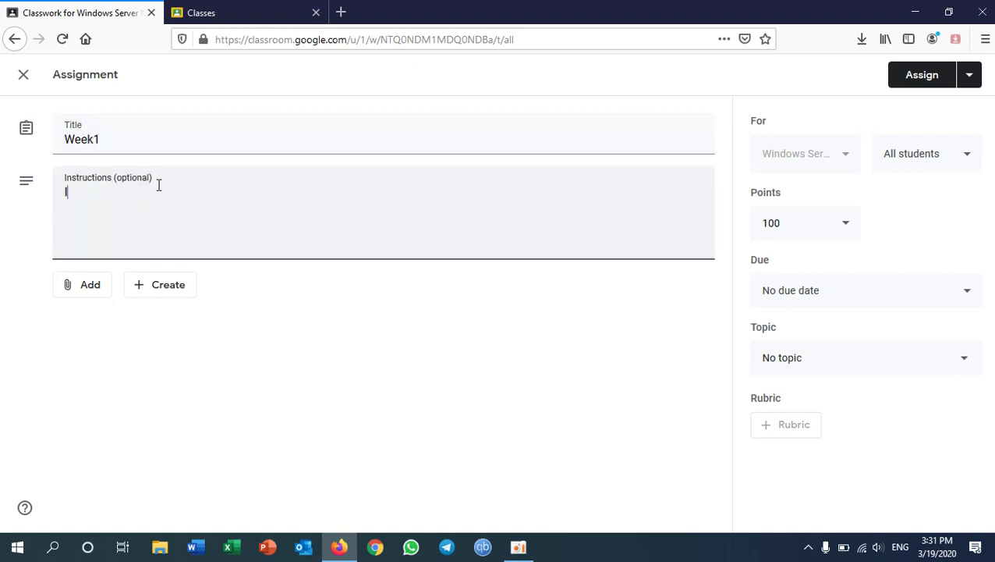
{"action": "type", "text": "ntroduction"}
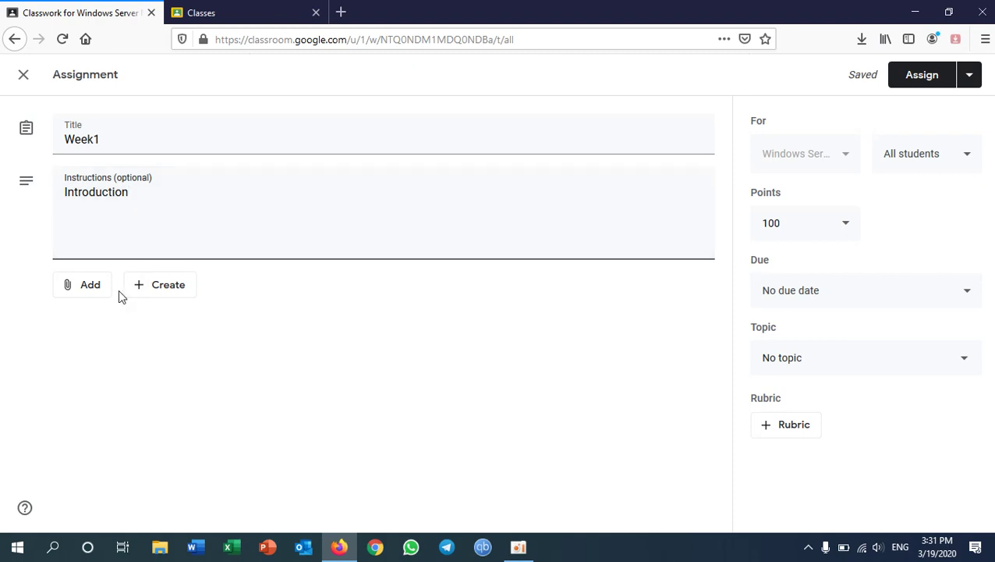
View the attachment sources for the assignment and set its due date to March 25, 2020
{"action": "left_click", "coordinate": [92, 285]}
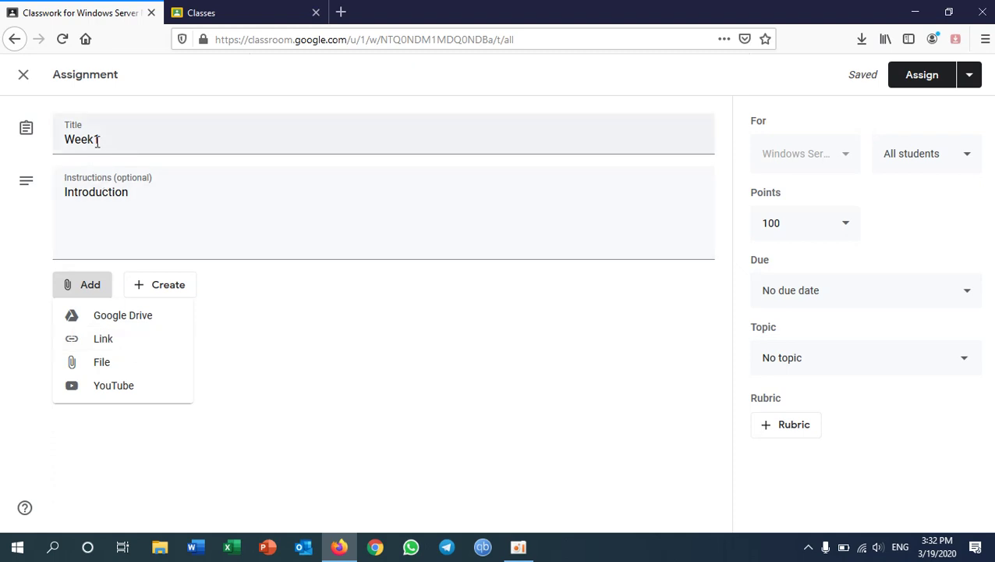
{"action": "left_click", "coordinate": [293, 377]}
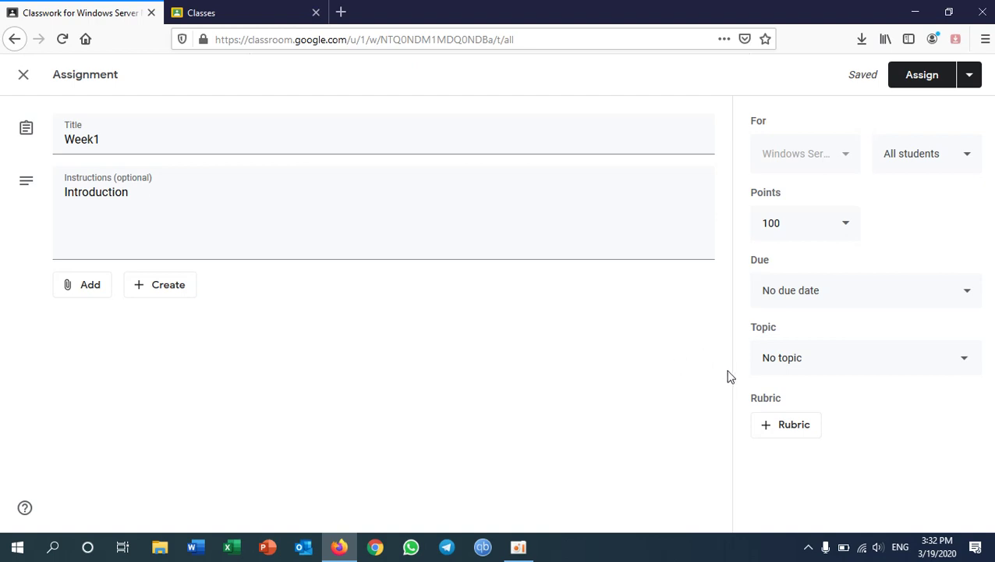
{"action": "left_click", "coordinate": [852, 291]}
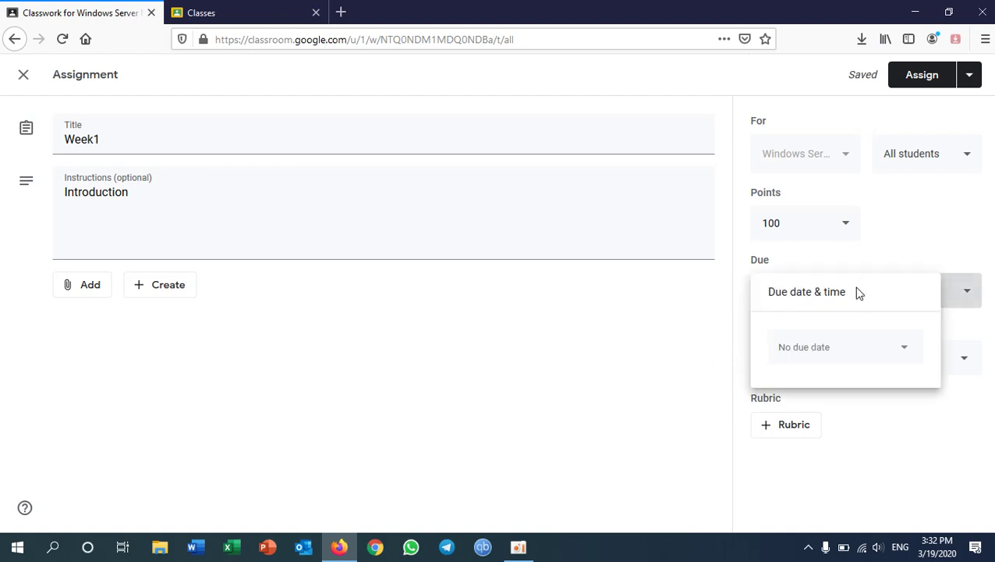
{"action": "left_click", "coordinate": [907, 355]}
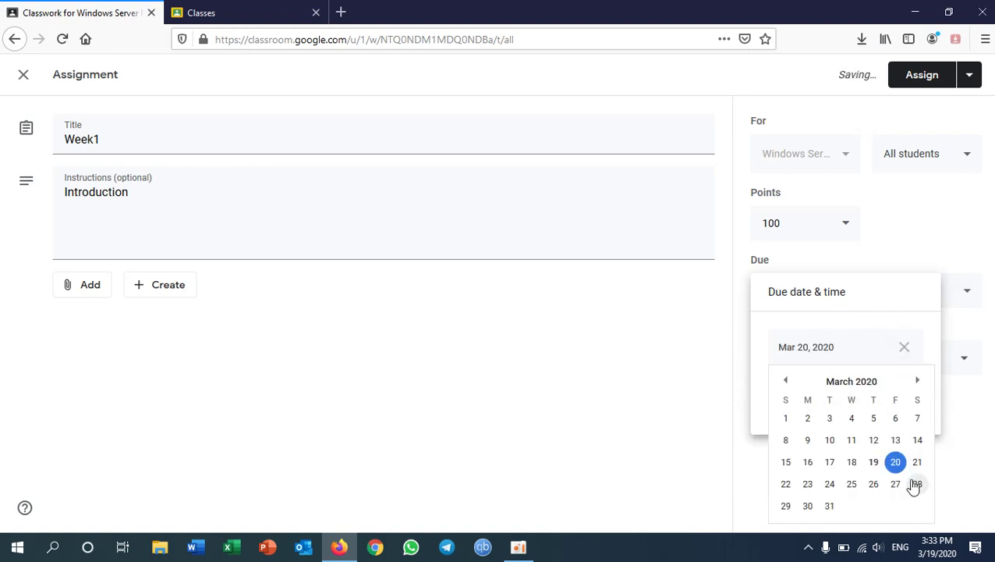
{"action": "left_click", "coordinate": [853, 486]}
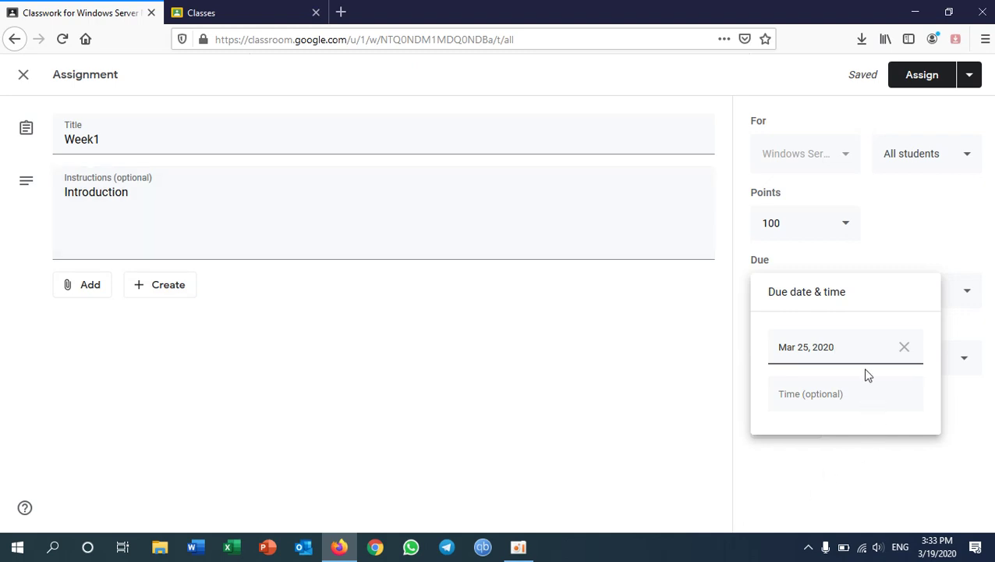
{"action": "left_click", "coordinate": [669, 363]}
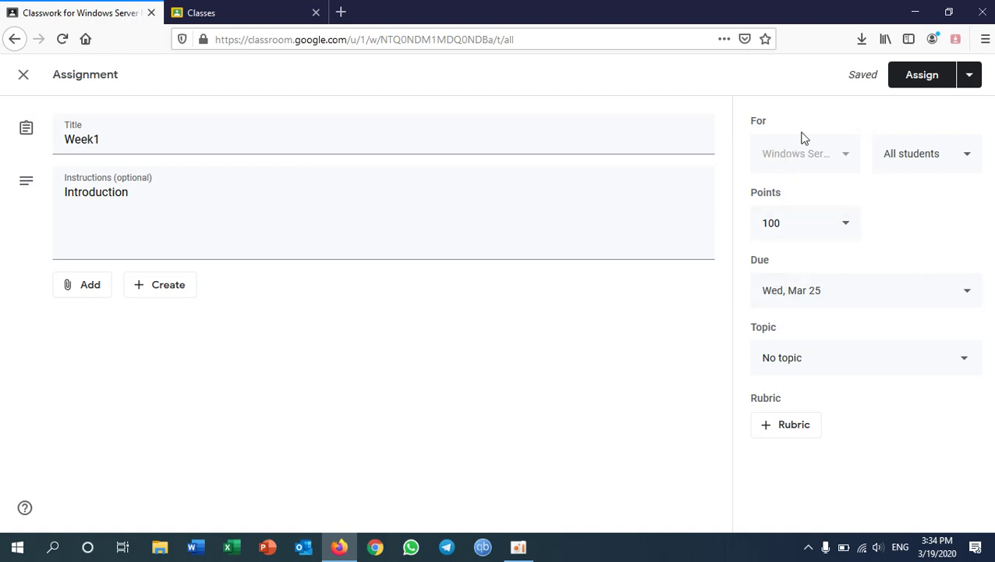
Set the assignment's points to Ungraded
{"action": "left_click", "coordinate": [844, 228]}
{"action": "left_click", "coordinate": [791, 259]}
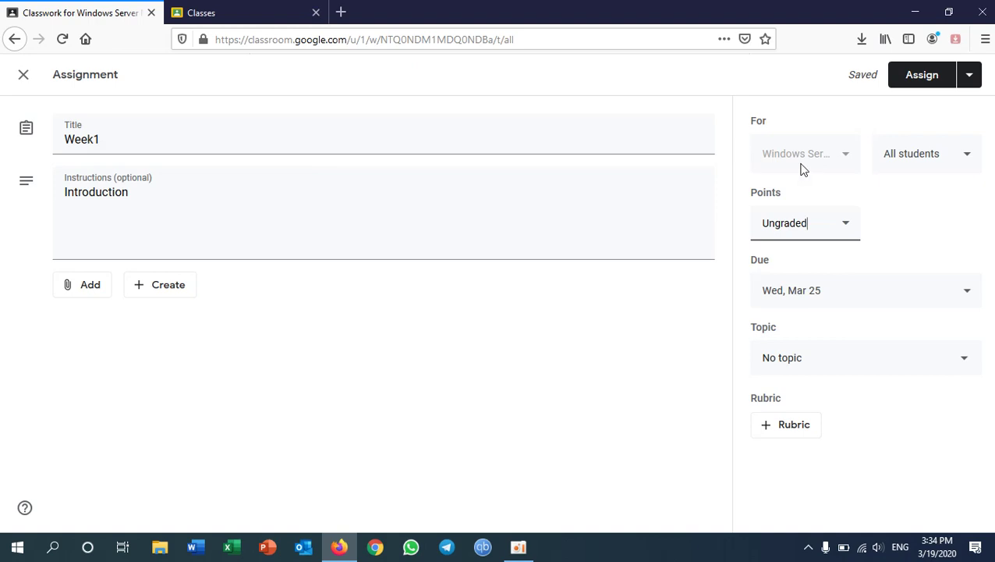
{"action": "left_click", "coordinate": [847, 158]}
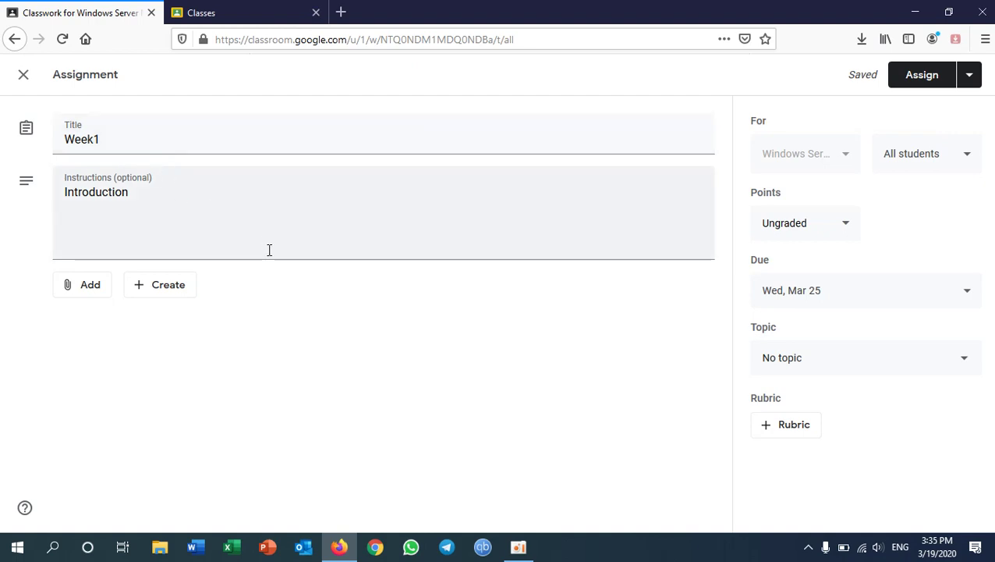
Assign Week1 to the class immediately and expand its details in the classwork list
{"action": "left_click", "coordinate": [970, 81]}
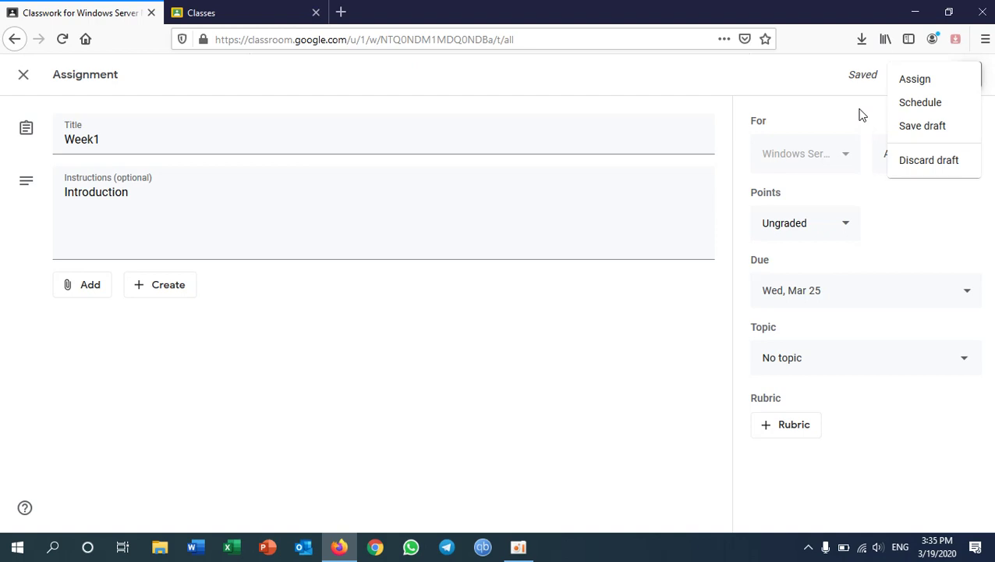
{"action": "left_click", "coordinate": [818, 95]}
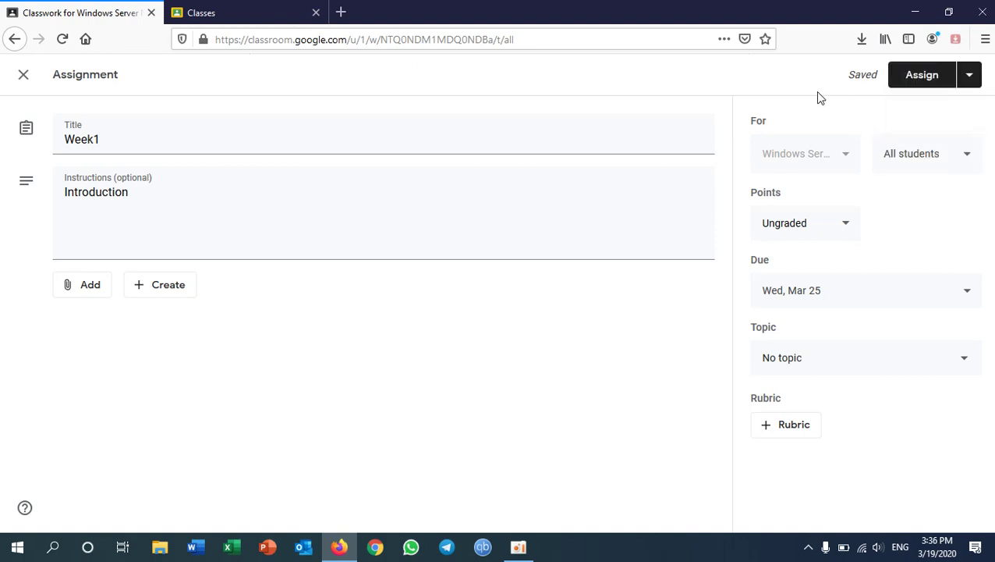
{"action": "left_click", "coordinate": [923, 76]}
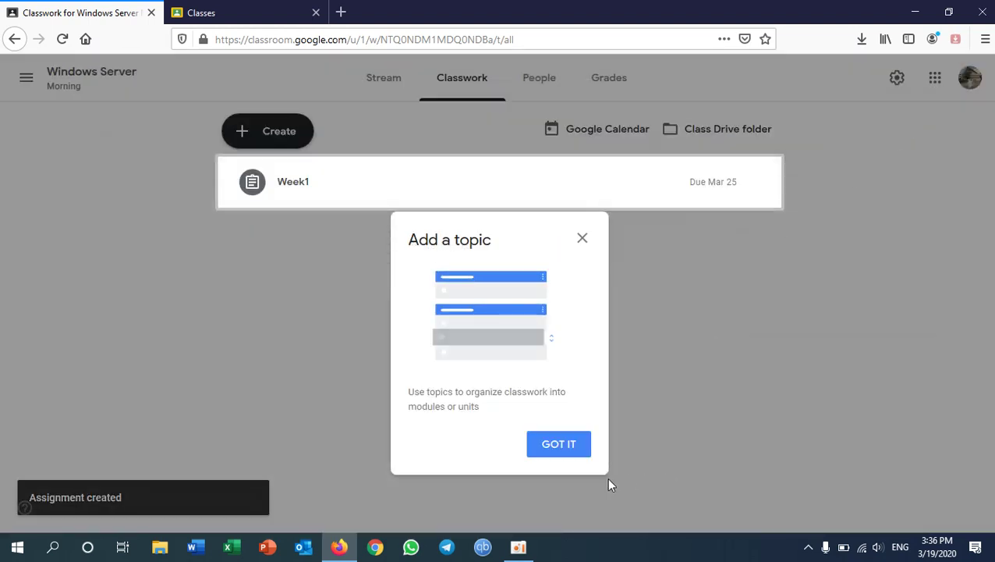
{"action": "left_click", "coordinate": [561, 450]}
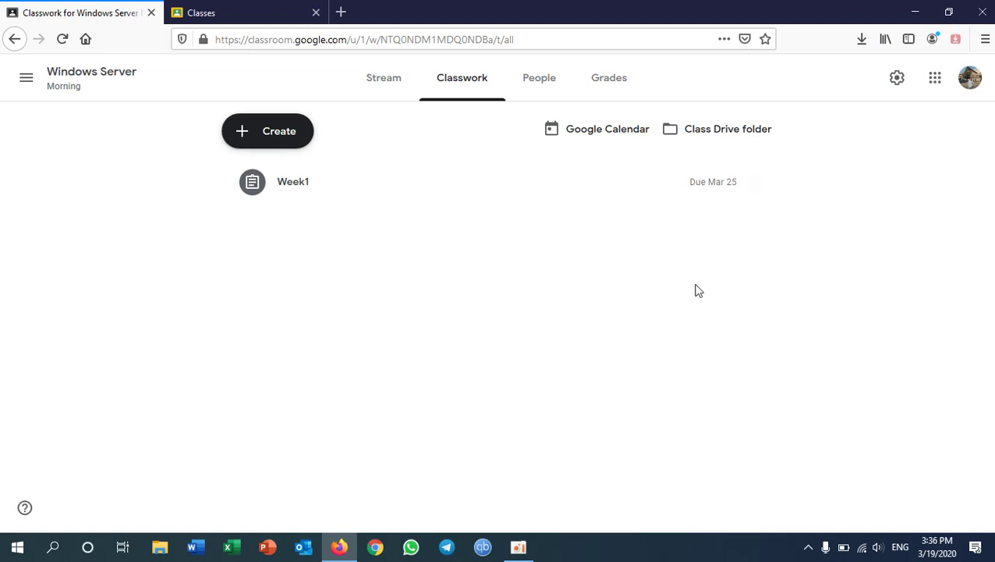
{"action": "left_click", "coordinate": [370, 184]}
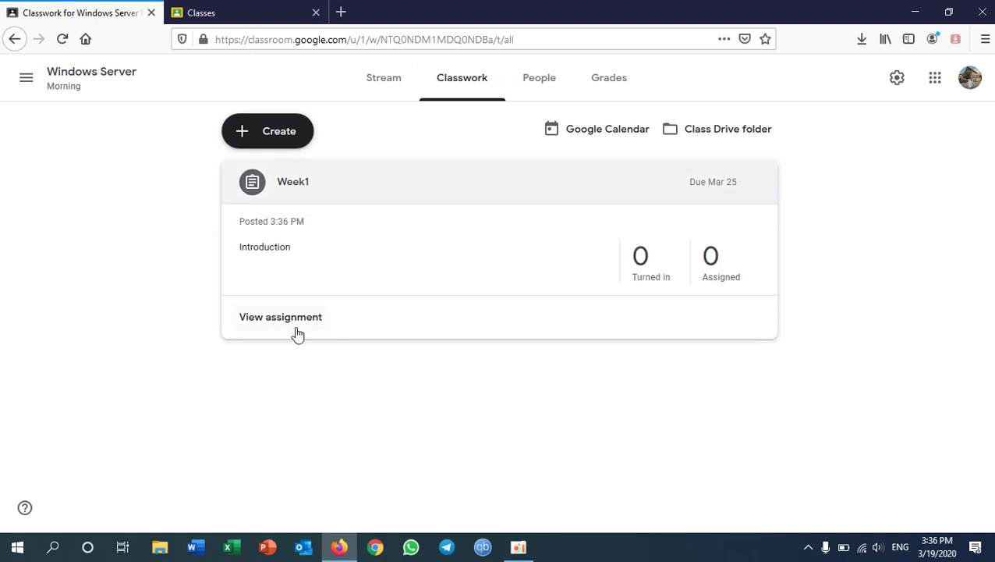